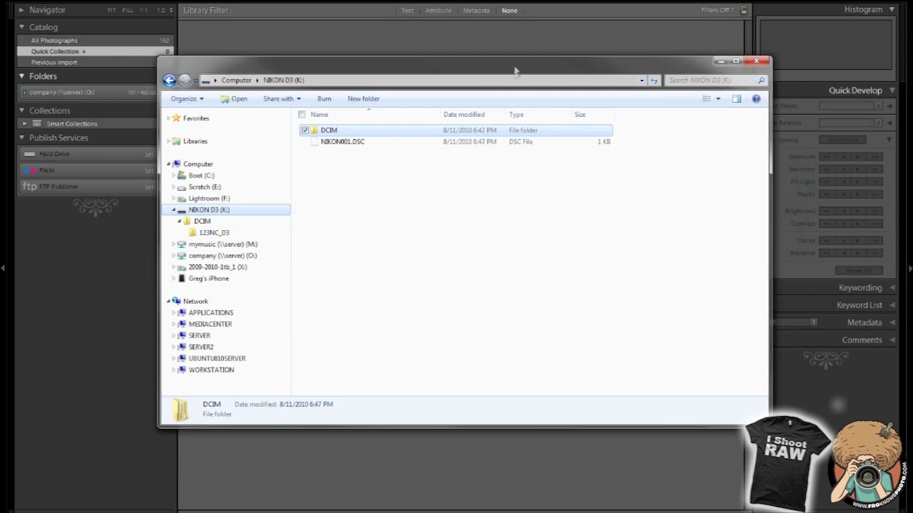
Step: Reposition the Explorer window showing the NIKON D3 (K:) card's DCIM folder
{"action": "left_click_drag", "start_coordinate": [515, 70], "coordinate": [520, 87]}
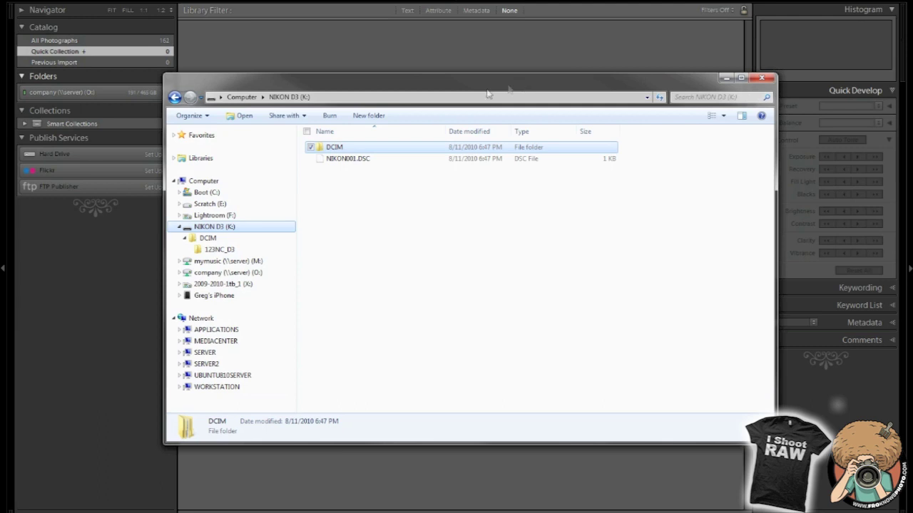
Step: Copy the DCIM folder from the card onto the 2009-2010-1tb_1 (X:) drive and open that drive
{"action": "mouse_move", "coordinate": [483, 92]}
{"action": "left_mouse_down"}
{"action": "mouse_move", "coordinate": [487, 100]}
{"action": "mouse_move", "coordinate": [487, 88]}
{"action": "left_mouse_up"}
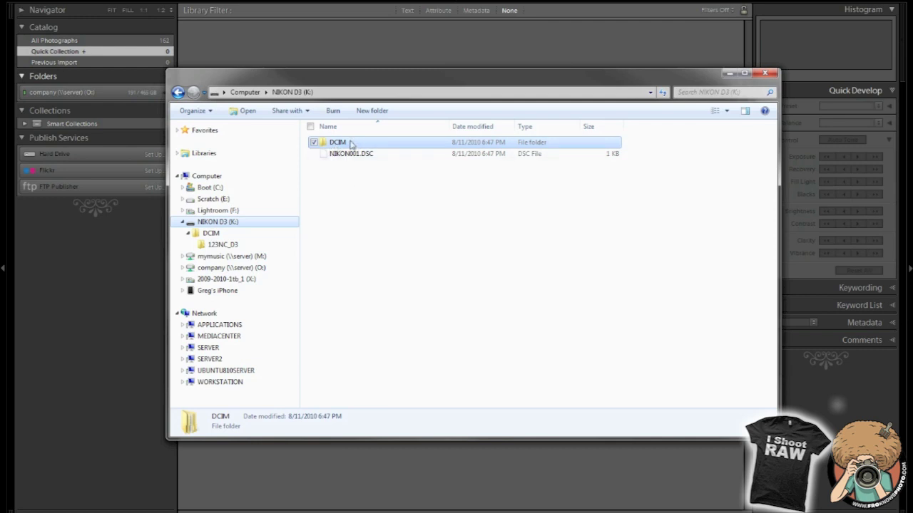
{"action": "left_click_drag", "start_coordinate": [350, 145], "coordinate": [250, 288]}
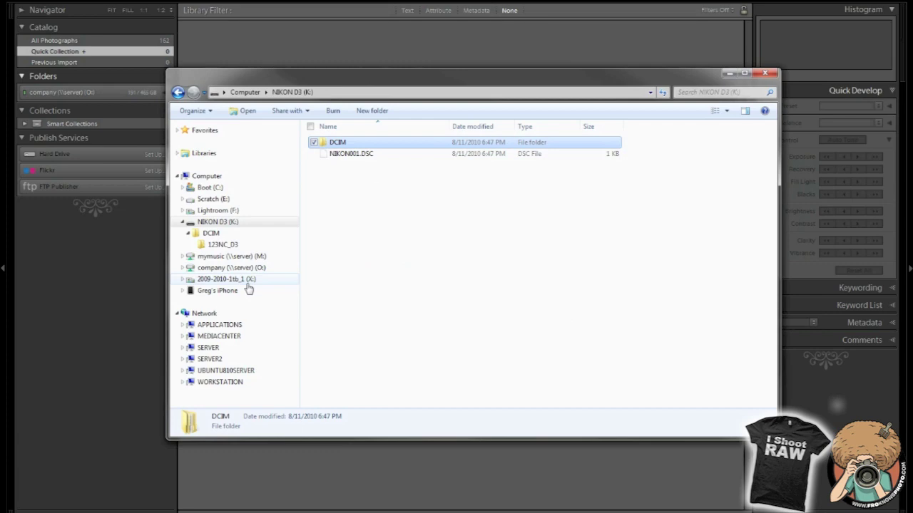
{"action": "left_click", "coordinate": [247, 282]}
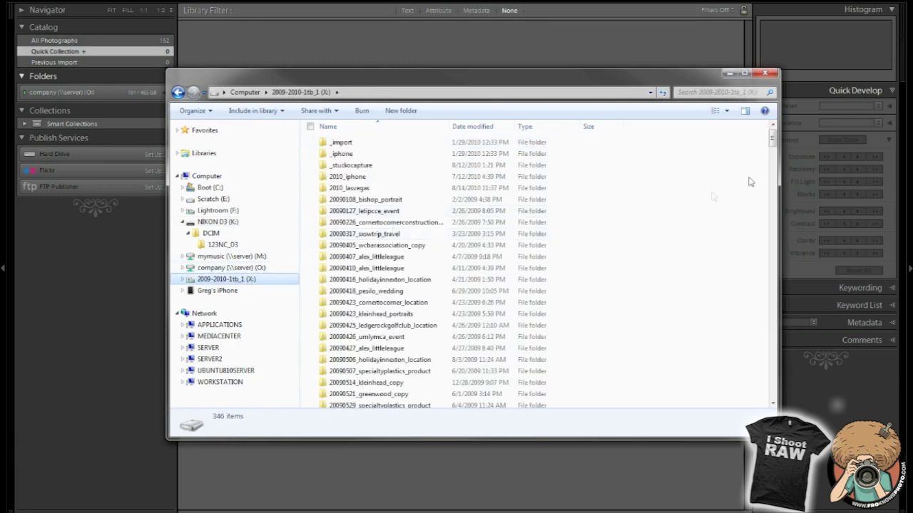
Step: Drag the copied DCIM folder from X: into Lightroom for import
{"action": "left_click_drag", "start_coordinate": [773, 144], "coordinate": [774, 391]}
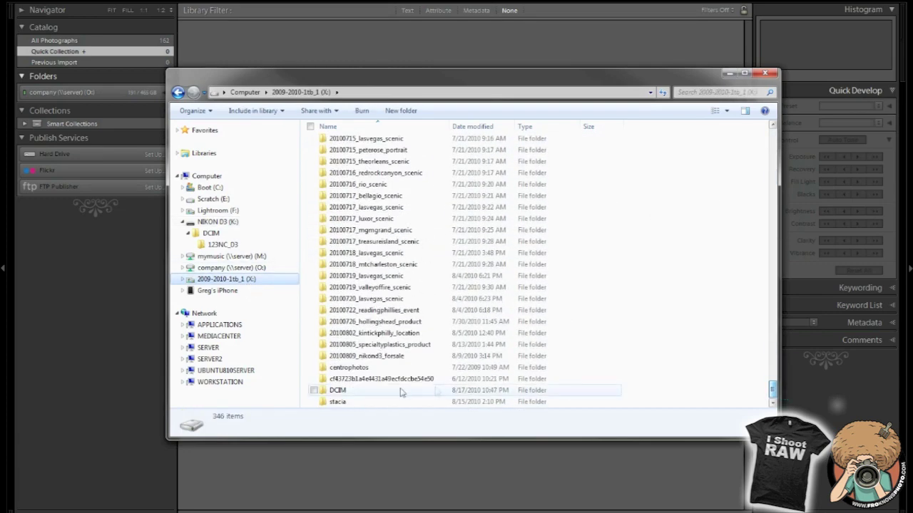
{"action": "left_click", "coordinate": [376, 392]}
{"action": "left_click_drag", "start_coordinate": [375, 393], "coordinate": [367, 42]}
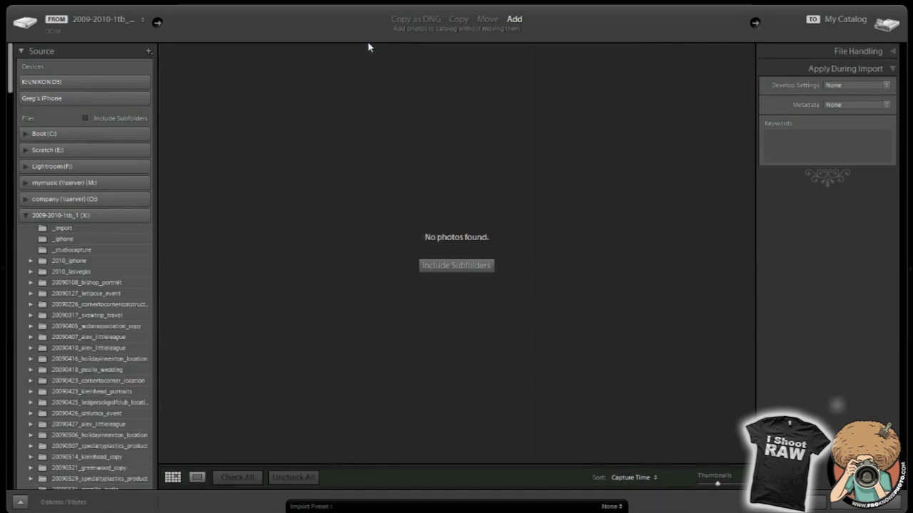
Step: Import the 16 NEF photos from DCIM in Add mode with Include Subfolders ticked
{"action": "left_click", "coordinate": [118, 119]}
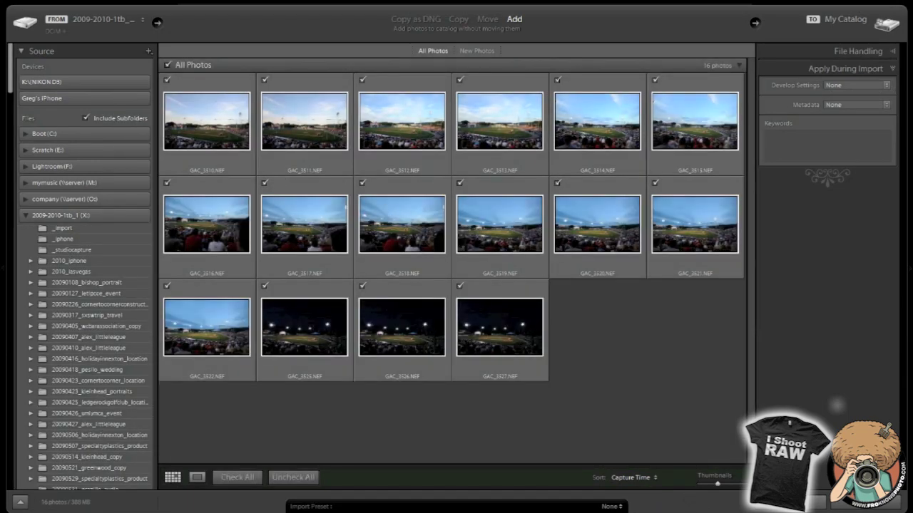
{"action": "left_click", "coordinate": [852, 502]}
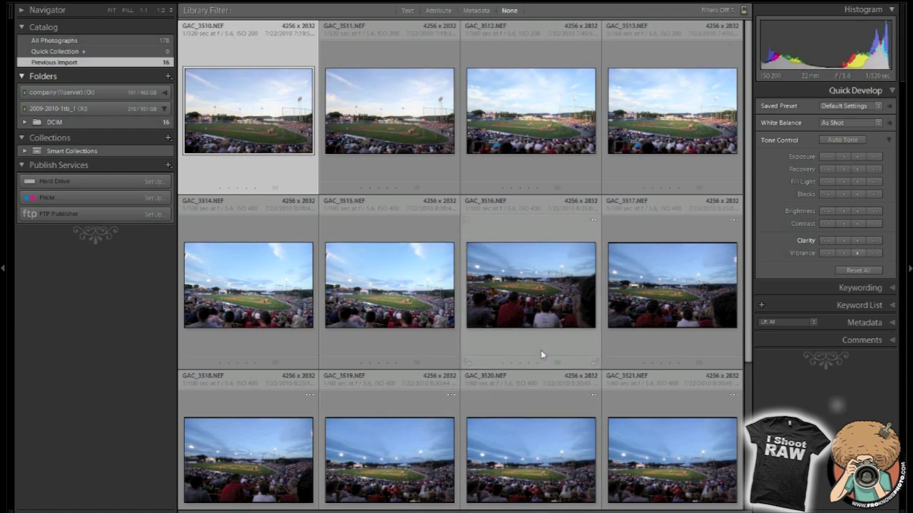
Step: Show the DCIM folder's photos and bring up that folder's context menu
{"action": "left_click", "coordinate": [135, 123]}
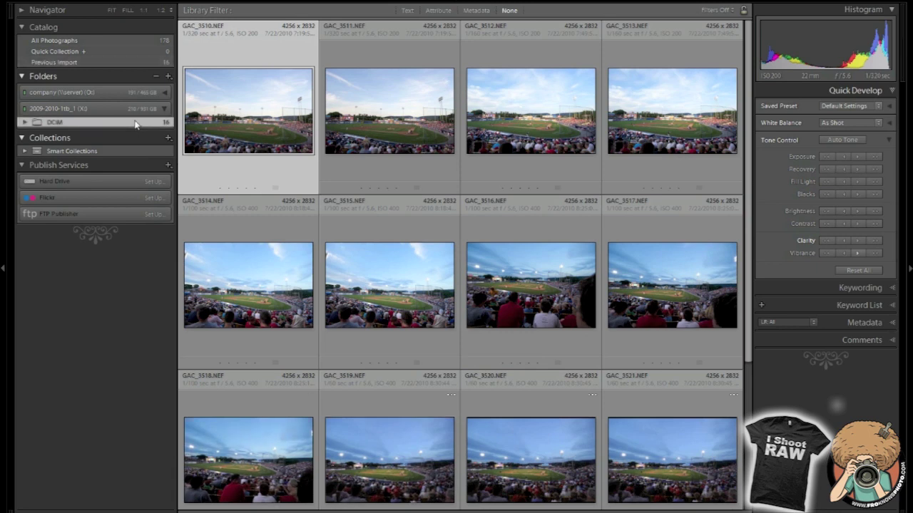
{"action": "right_click", "coordinate": [56, 123]}
Step: Rename the DCIM folder to 20100810_readingphillies_game
{"action": "left_click", "coordinate": [97, 145]}
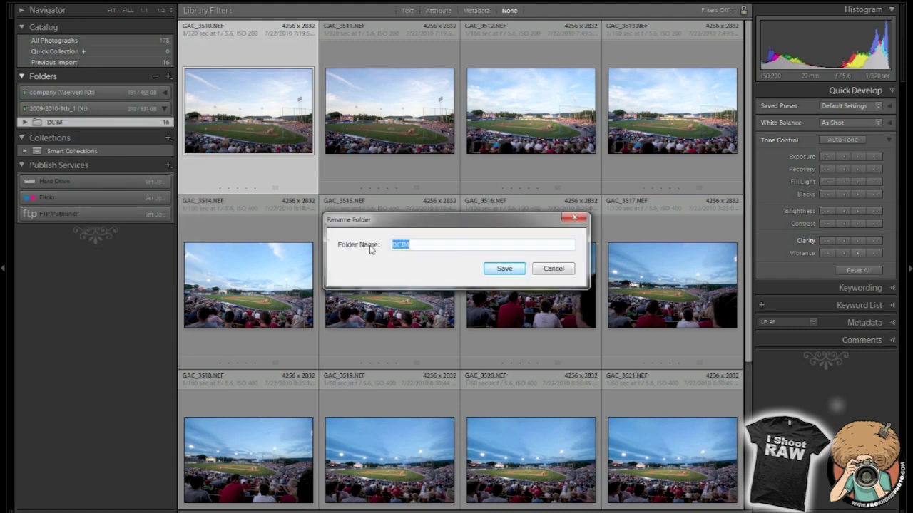
{"action": "type", "text": "2010"}
{"action": "type", "text": "08"}
{"action": "type", "text": "10"}
{"action": "type", "text": "_"}
{"action": "type", "text": "jd"}
{"action": "key", "text": "BackSpace"}
{"action": "key", "text": "BackSpace"}
{"action": "type", "text": "readingph"}
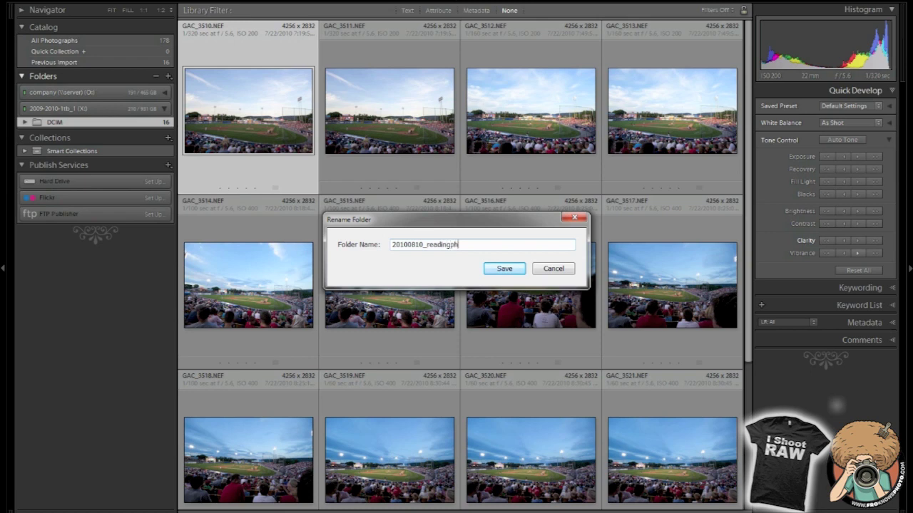
{"action": "type", "text": "illies_game"}
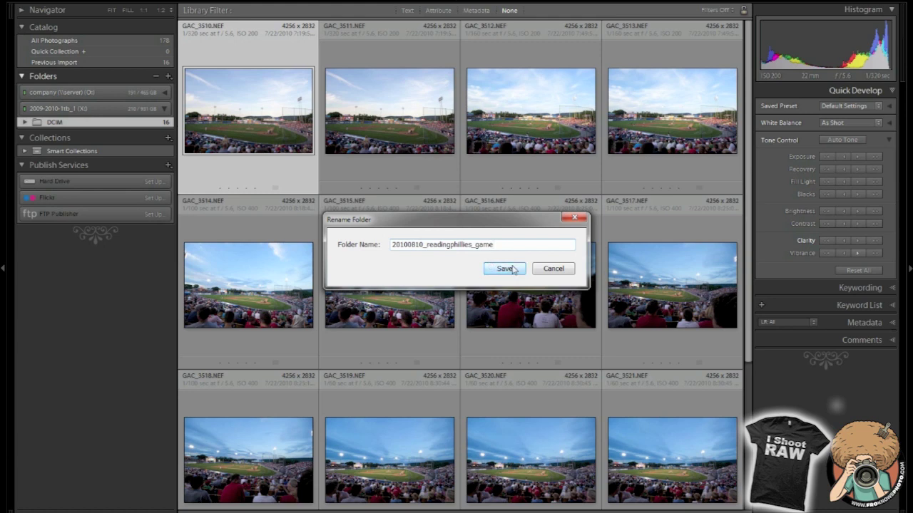
{"action": "left_click", "coordinate": [512, 269]}
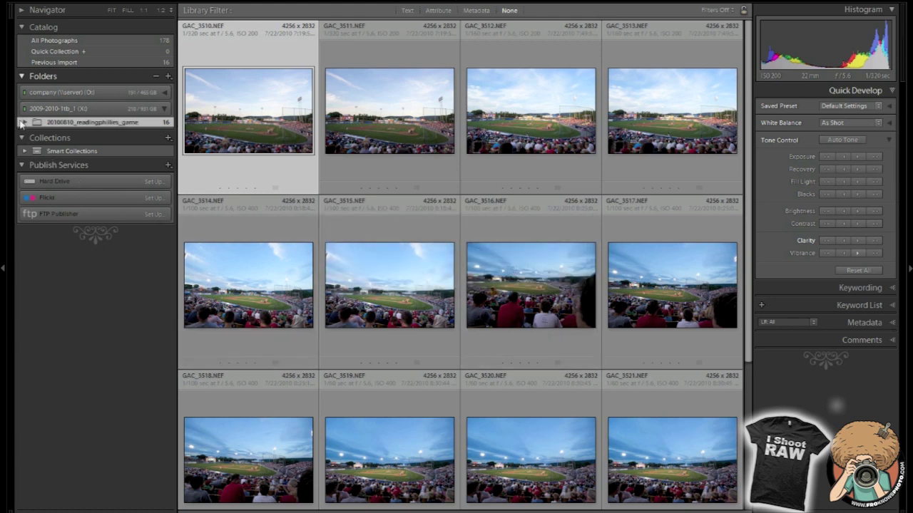
Step: Rename the inner 123NC_D3 subfolder to 20100810_readingphillies_raw
{"action": "left_click", "coordinate": [25, 122]}
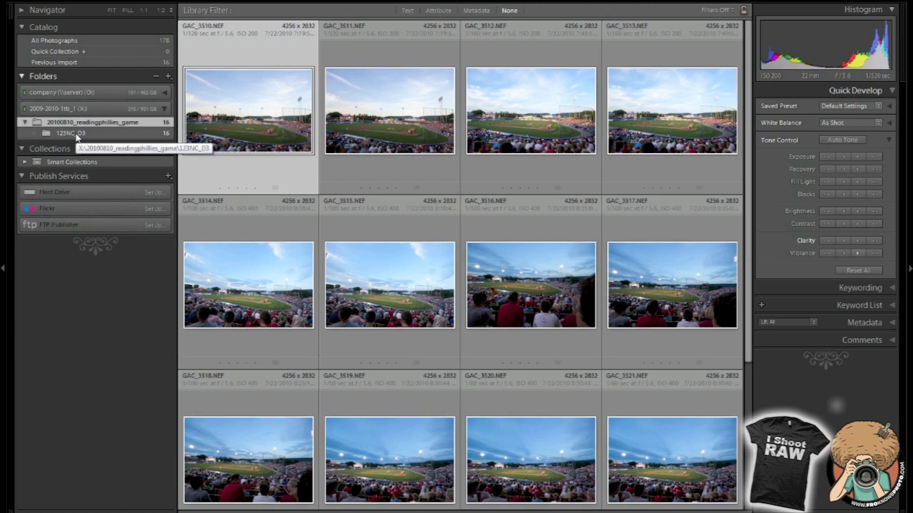
{"action": "right_click", "coordinate": [75, 133]}
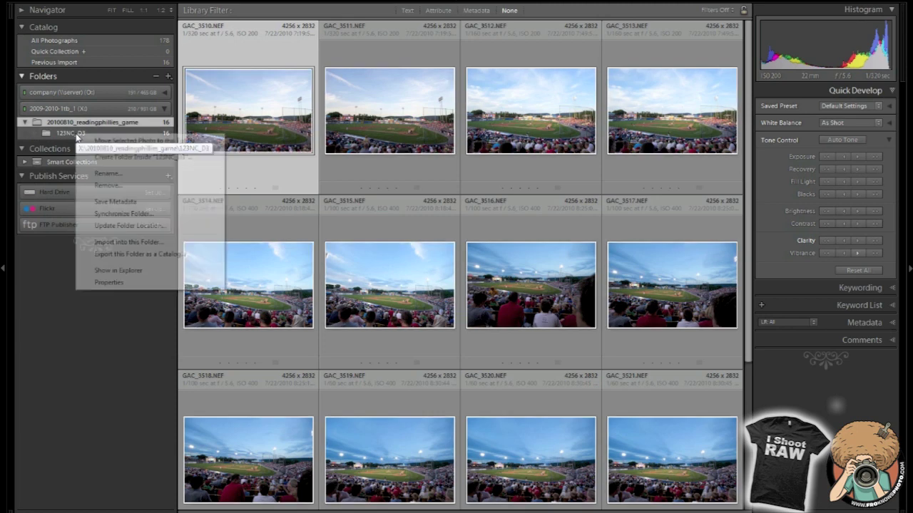
{"action": "left_click", "coordinate": [130, 174]}
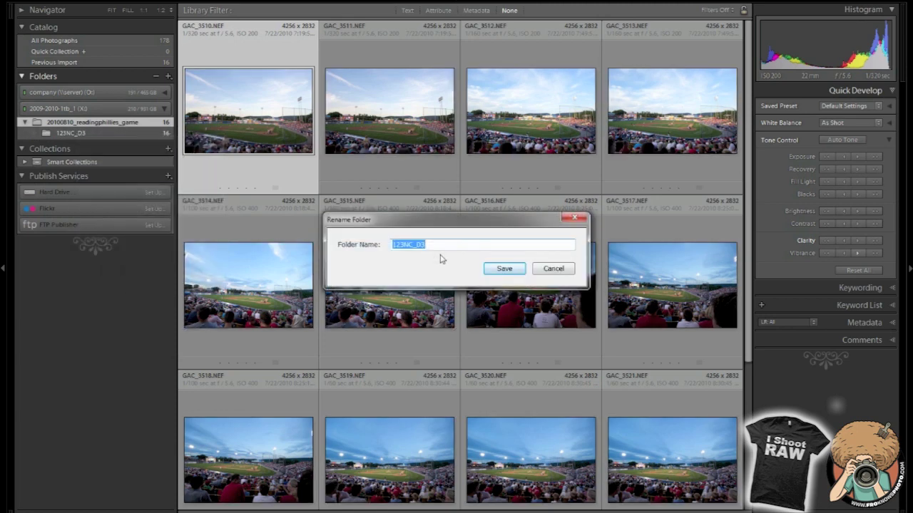
{"action": "type", "text": "20100810_readingphillies_raw"}
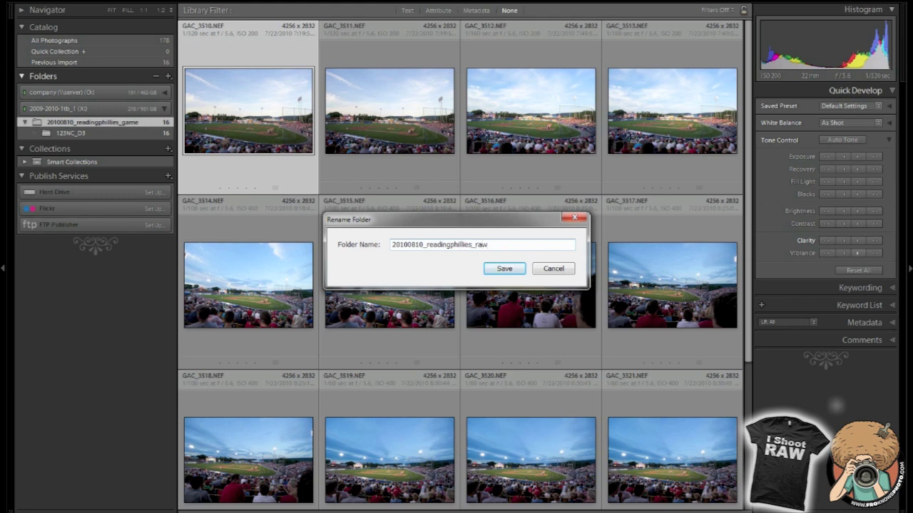
{"action": "left_click", "coordinate": [519, 271]}
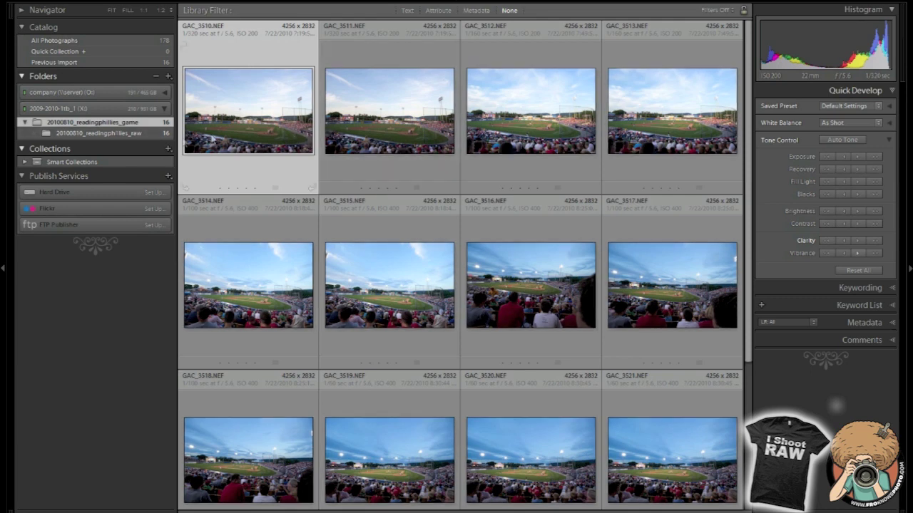
Step: Open GAC_3510 in Loupe view, reject it and the next shot, and give one photo one star
{"action": "key", "text": "Right"}
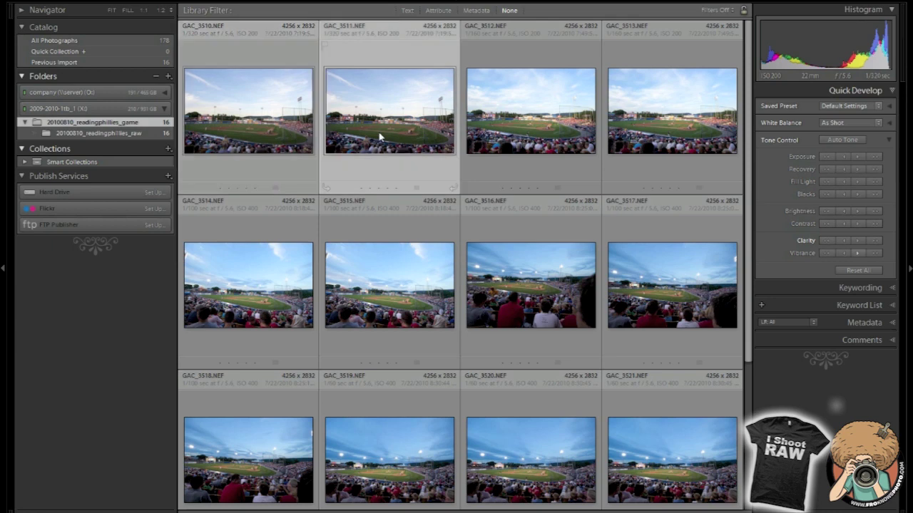
{"action": "key", "text": "Left"}
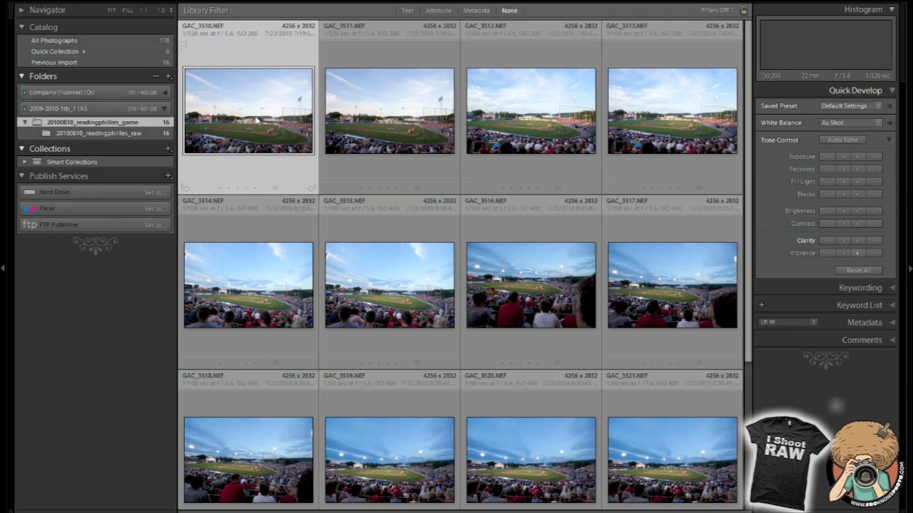
{"action": "double_click", "coordinate": [258, 119]}
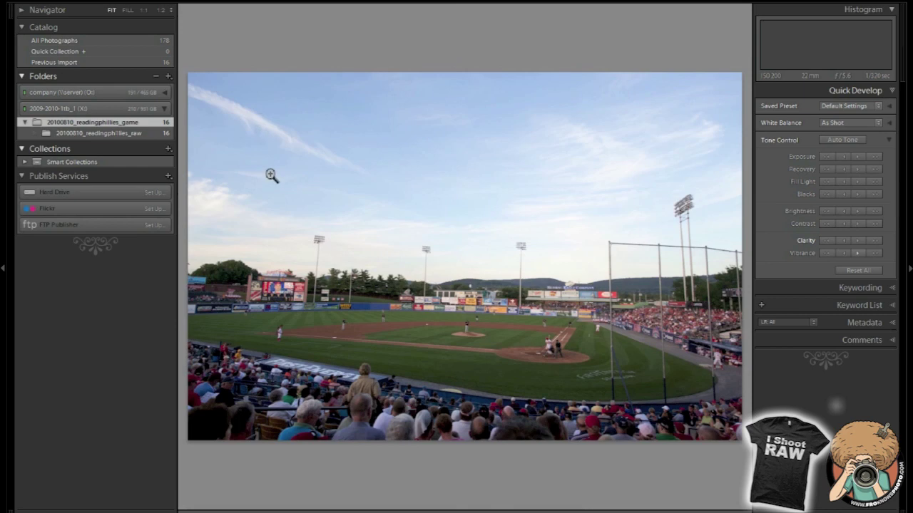
{"action": "key", "text": "x"}
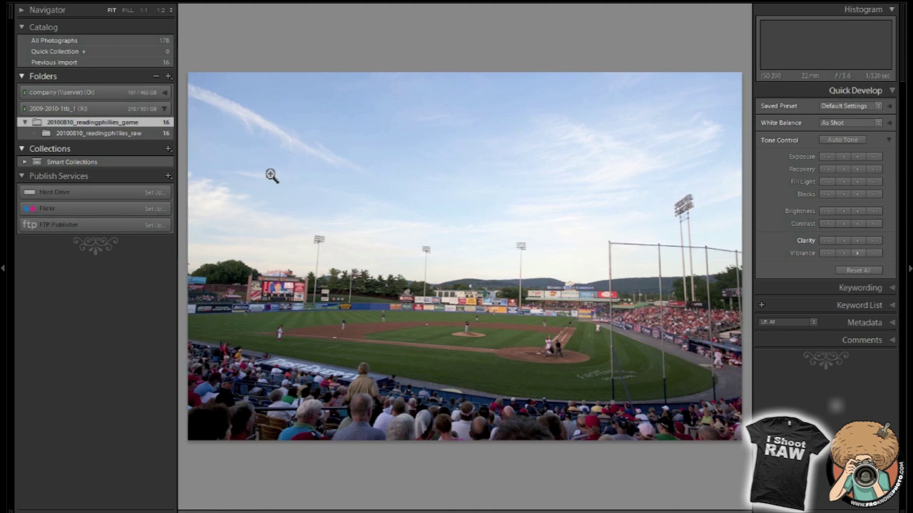
{"action": "key", "text": "x"}
{"action": "key", "text": "Right"}
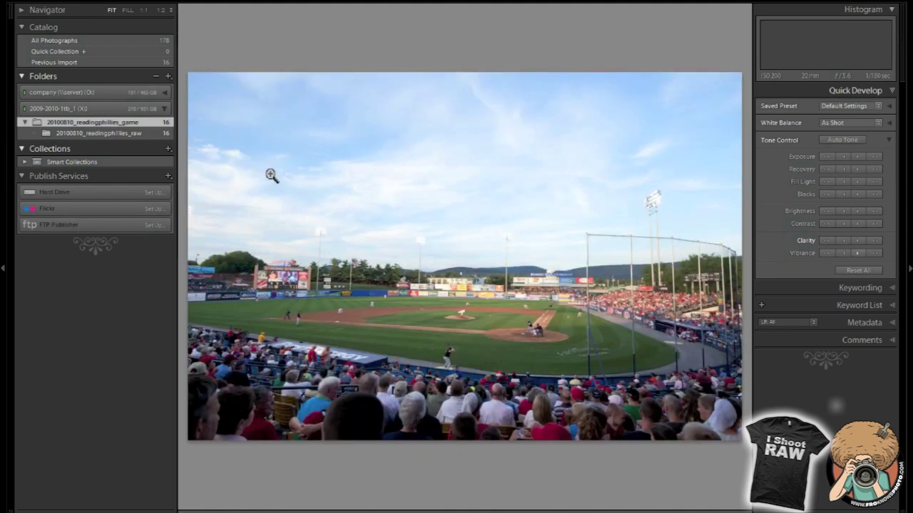
{"action": "key", "text": "1"}
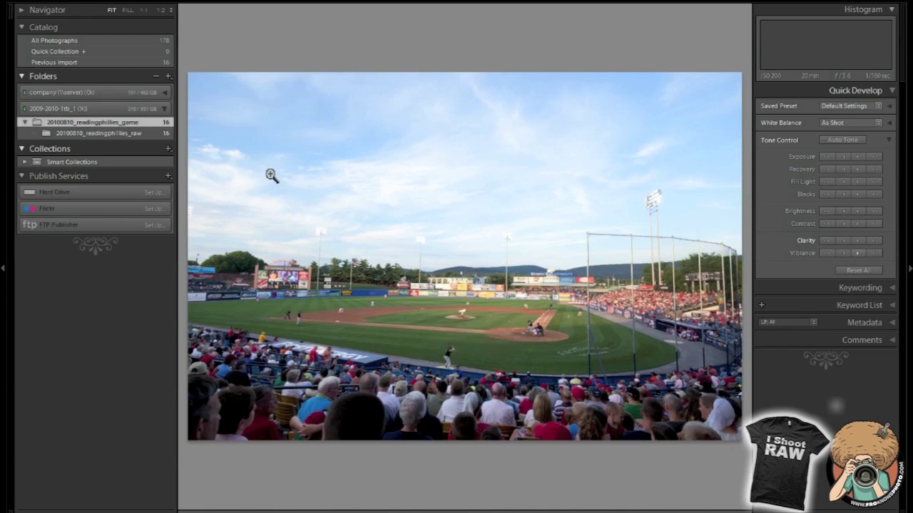
{"action": "key", "text": "Right"}
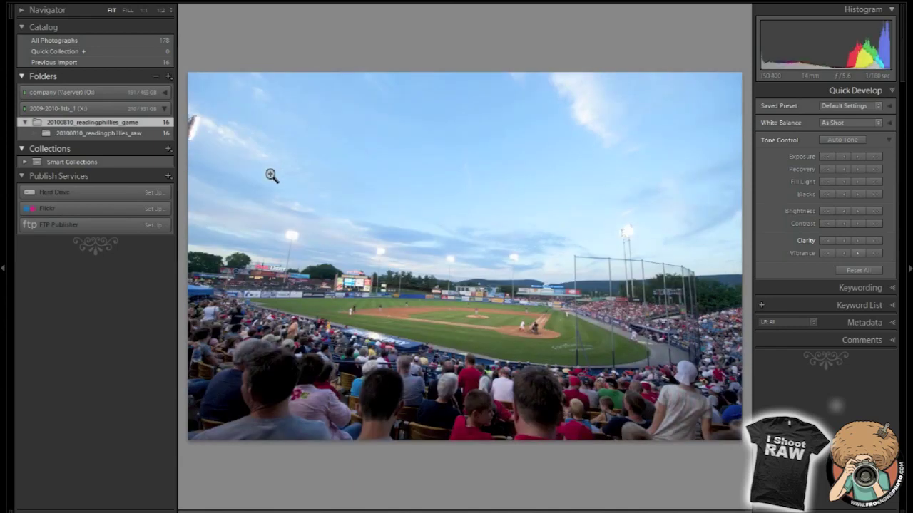
Step: Reject the remaining washed-out shots one by one, then return to Grid view
{"action": "key", "text": "x"}
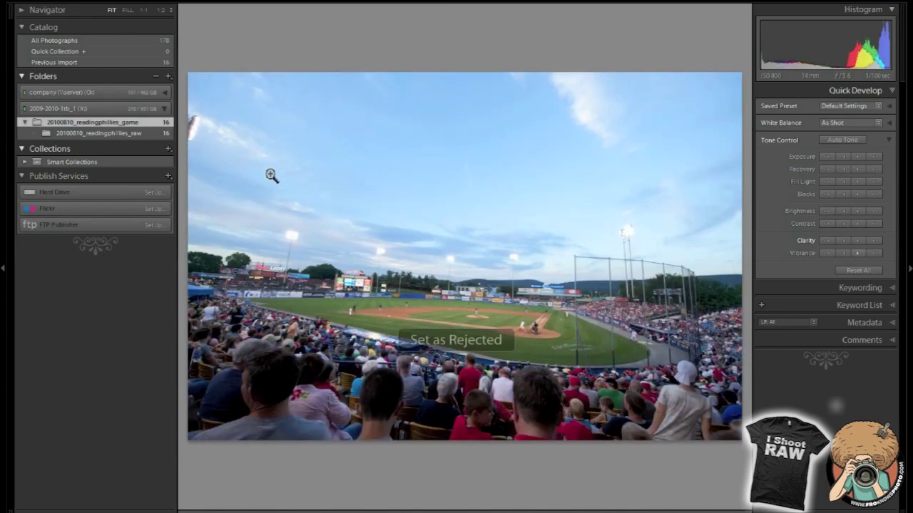
{"action": "key", "text": "Right"}
{"action": "key", "text": "x"}
{"action": "key", "text": "Right"}
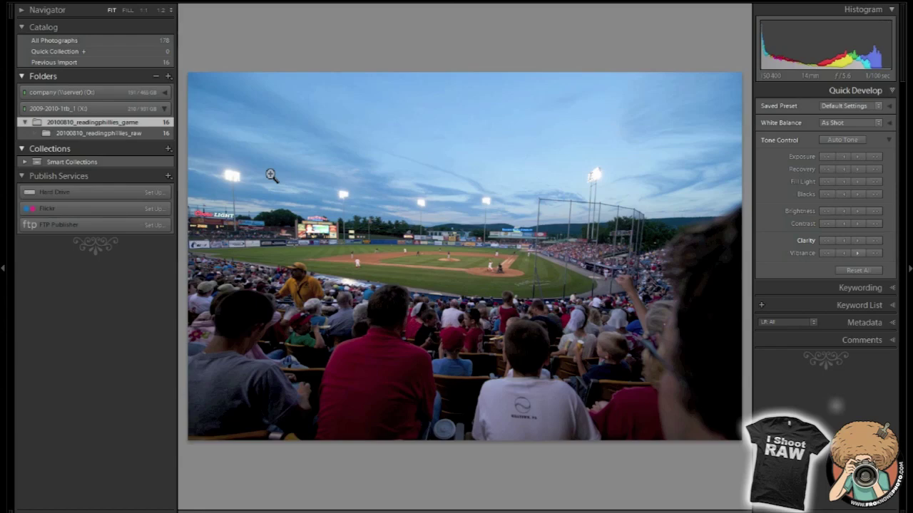
{"action": "key", "text": "x"}
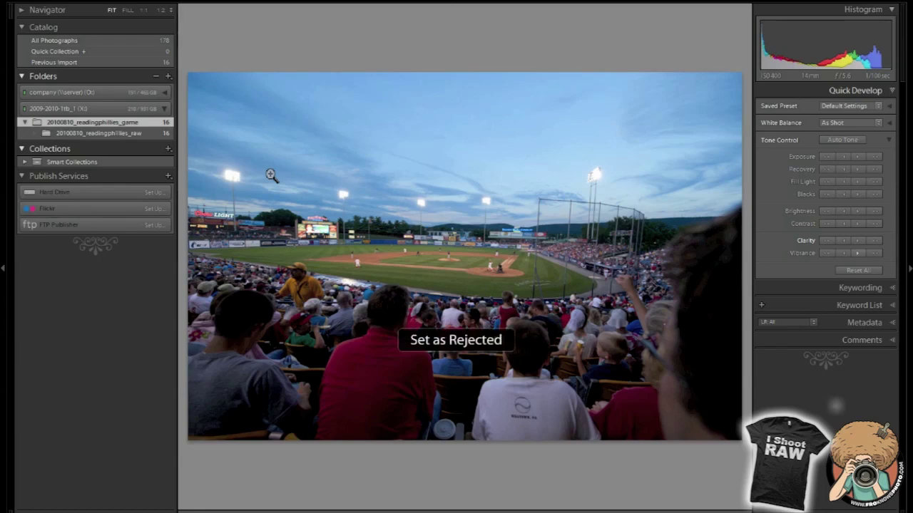
{"action": "key", "text": "Right"}
{"action": "key", "text": "Right"}
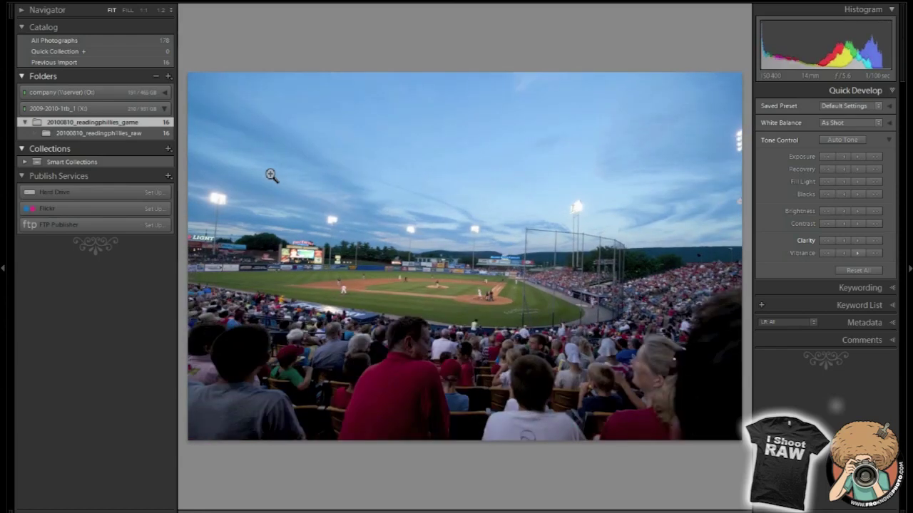
{"action": "key", "text": "x"}
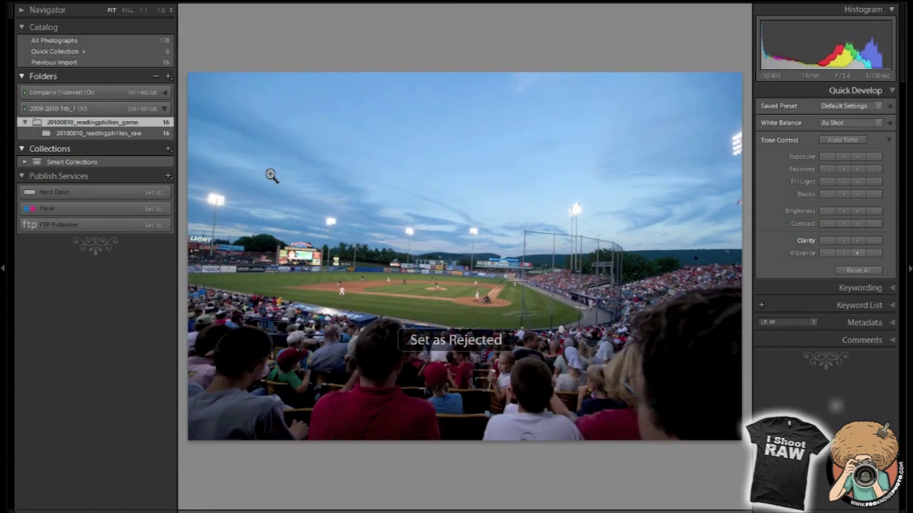
{"action": "key", "text": "x"}
{"action": "key", "text": "g"}
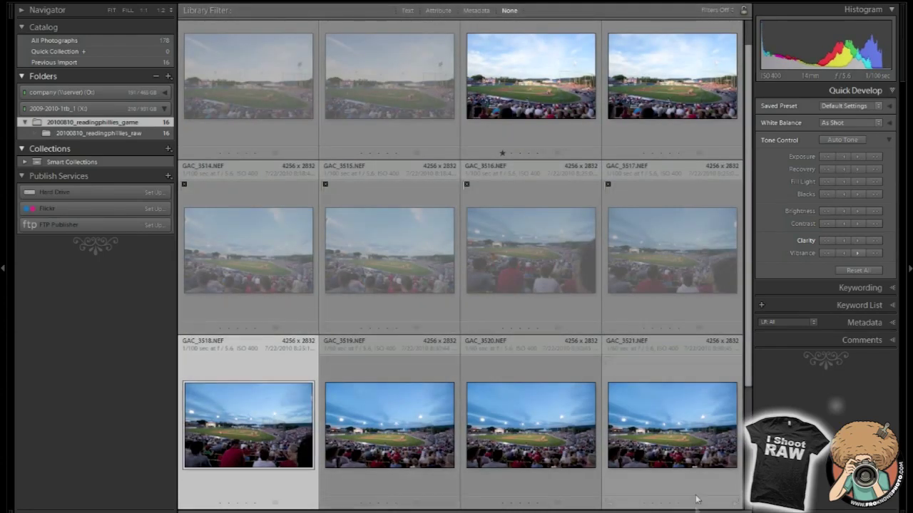
Step: Shrink thumbnails to fit all 16 photos, review GAC_3511–GAC_3514, and bring up the Photo menu
{"action": "key", "text": "minus"}
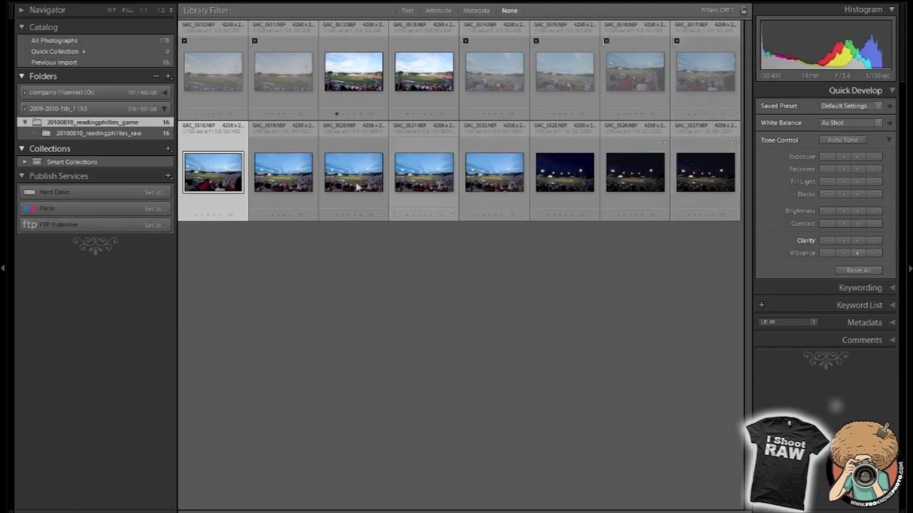
{"action": "left_click", "coordinate": [353, 72]}
{"action": "left_click", "coordinate": [414, 73]}
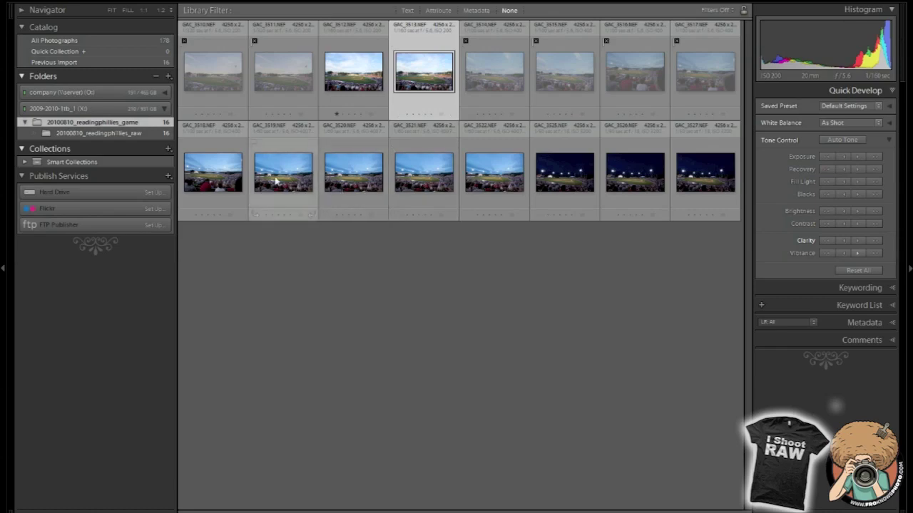
{"action": "left_click", "coordinate": [274, 76]}
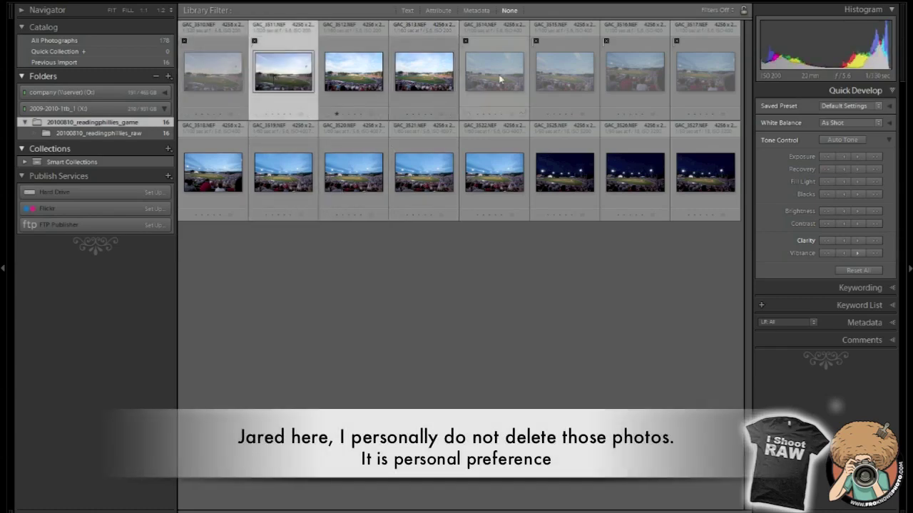
{"action": "left_click", "coordinate": [499, 79]}
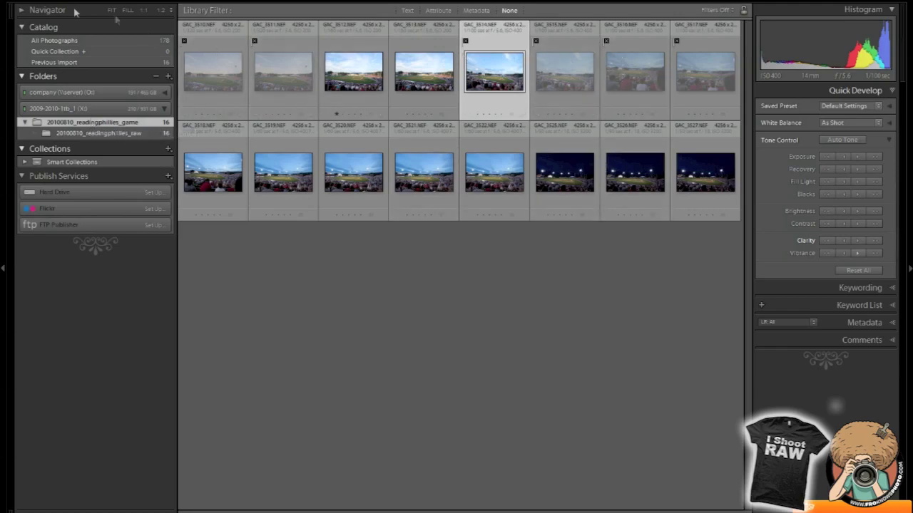
{"action": "key", "text": "alt+l"}
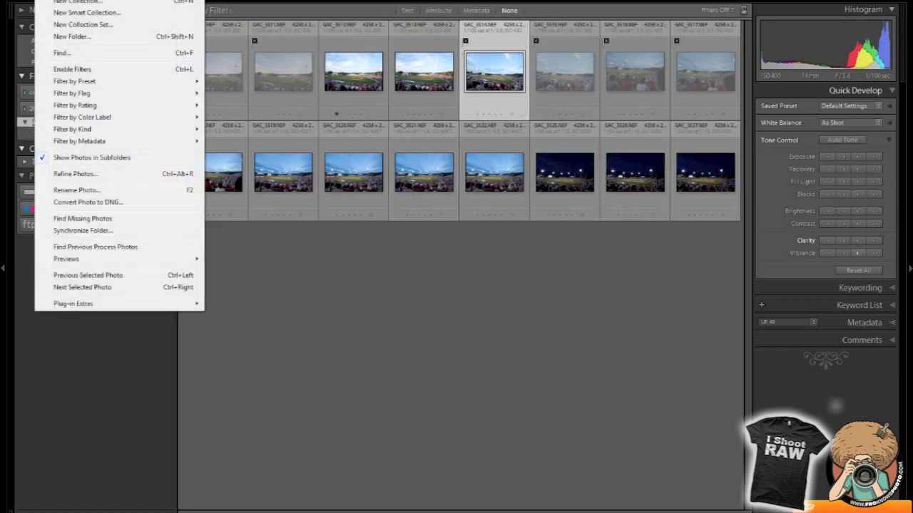
{"action": "key", "text": "Right"}
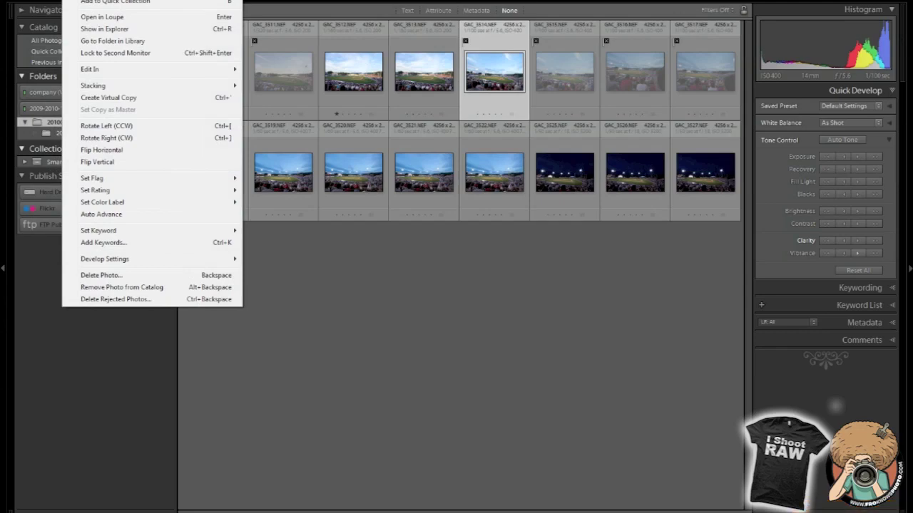
Step: Delete the rejected photos from disk and select all ten remaining photos
{"action": "left_click", "coordinate": [156, 300]}
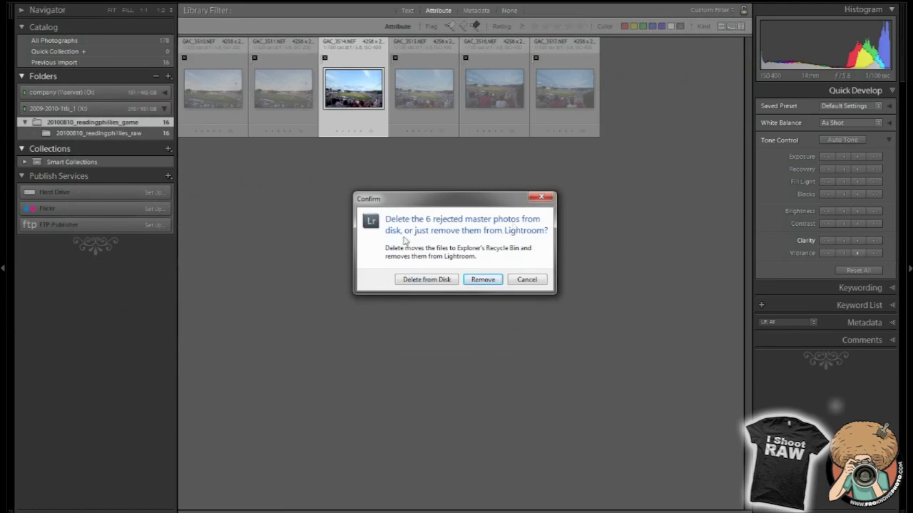
{"action": "left_click", "coordinate": [428, 279]}
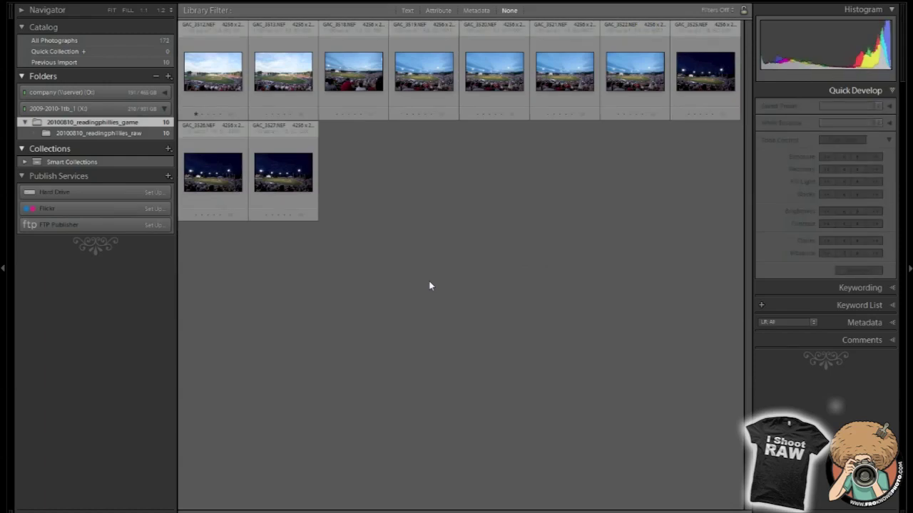
{"action": "left_click", "coordinate": [222, 85]}
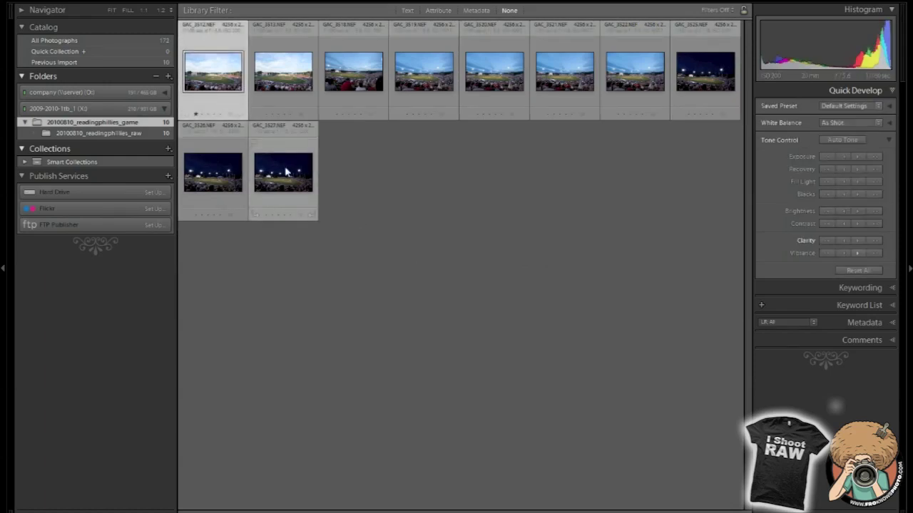
{"action": "key", "text": "ctrl+a"}
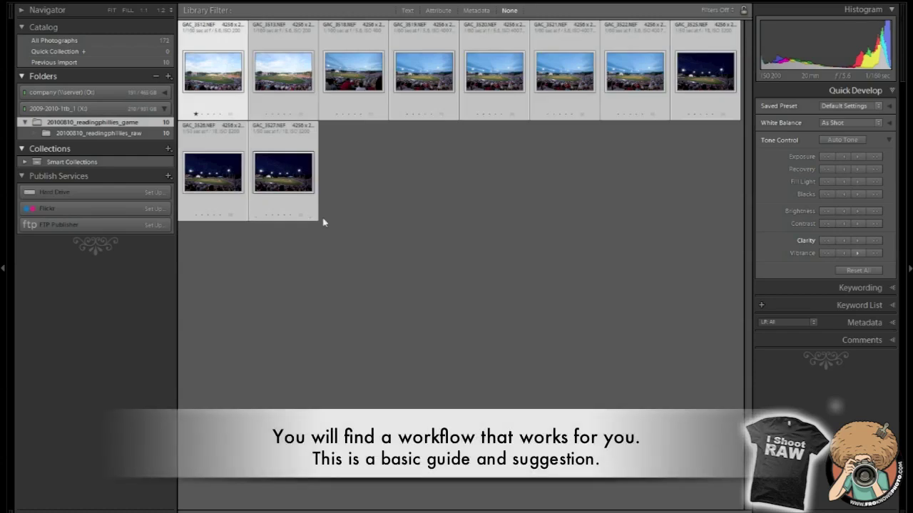
Step: Rename the ten photos using YYYYMMDD_customtext_001 with custom text readingphillies, starting at 001
{"action": "right_click", "coordinate": [246, 141]}
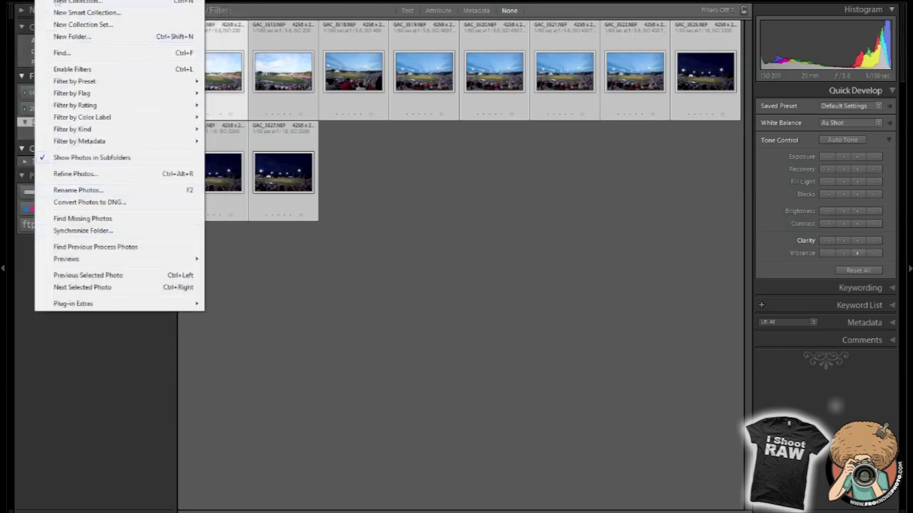
{"action": "left_click", "coordinate": [121, 190]}
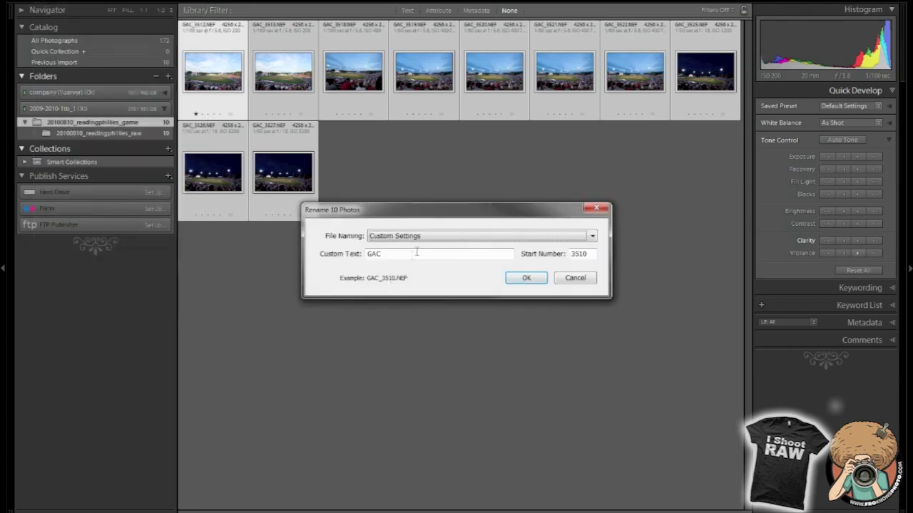
{"action": "left_click", "coordinate": [420, 236]}
{"action": "left_click", "coordinate": [417, 385]}
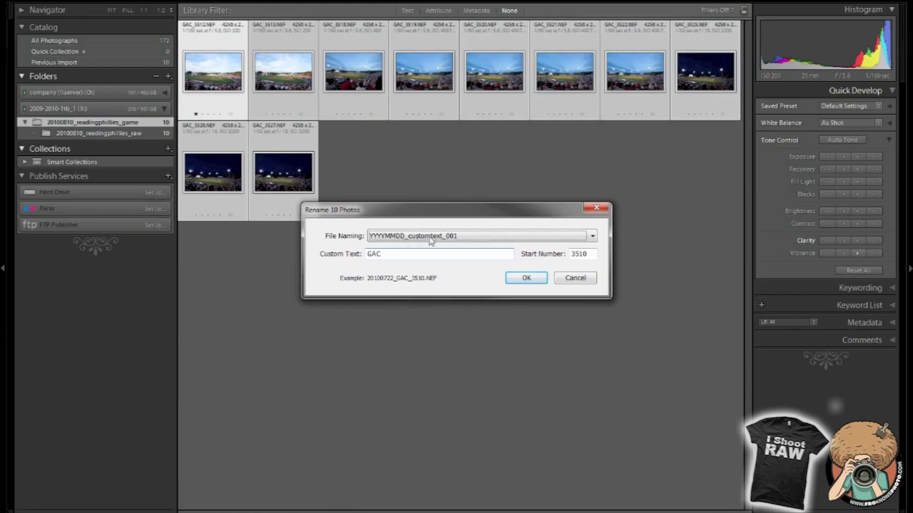
{"action": "key", "text": "Tab"}
{"action": "type", "text": "read"}
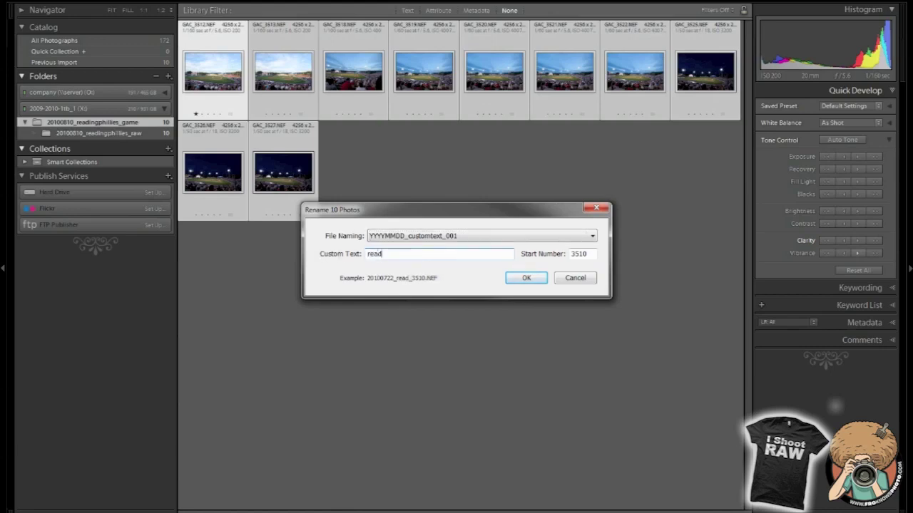
{"action": "type", "text": "ingphillies"}
{"action": "key", "text": "Tab"}
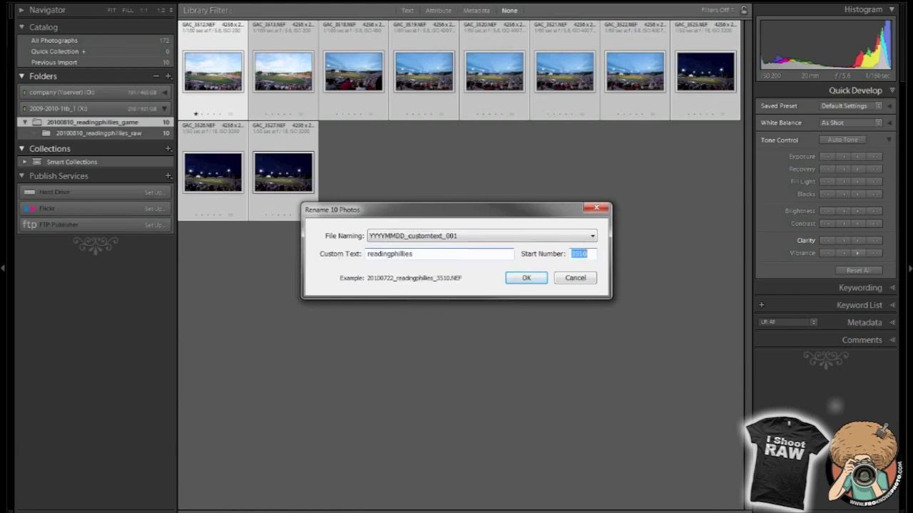
{"action": "type", "text": "001"}
{"action": "left_click", "coordinate": [528, 278]}
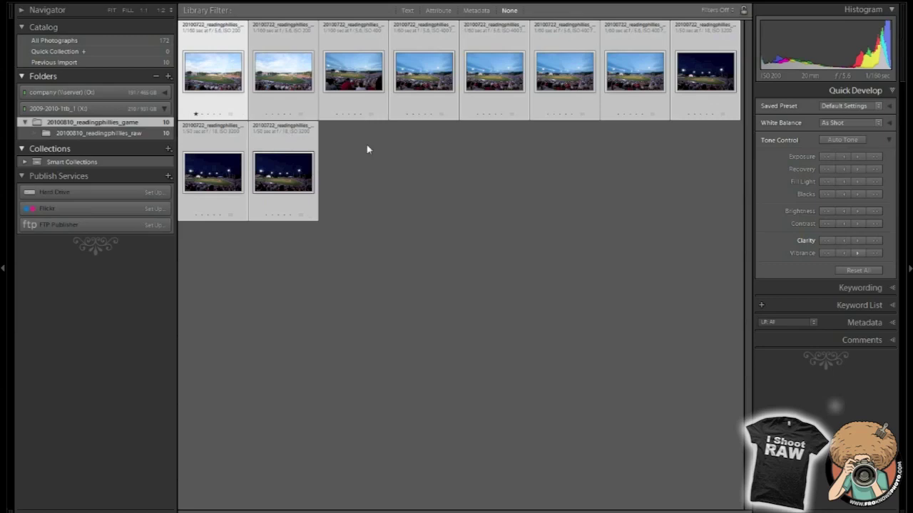
{"action": "left_click", "coordinate": [235, 110]}
Step: Select the first seven stadium photos and show them in Survey view with side panels hidden
{"action": "left_click", "coordinate": [304, 107], "text": "ctrl"}
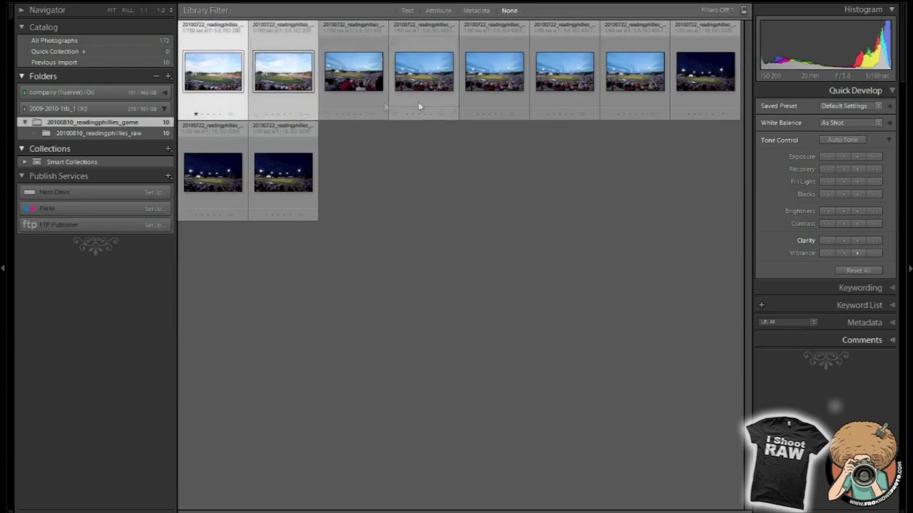
{"action": "left_click", "coordinate": [634, 101], "text": "shift"}
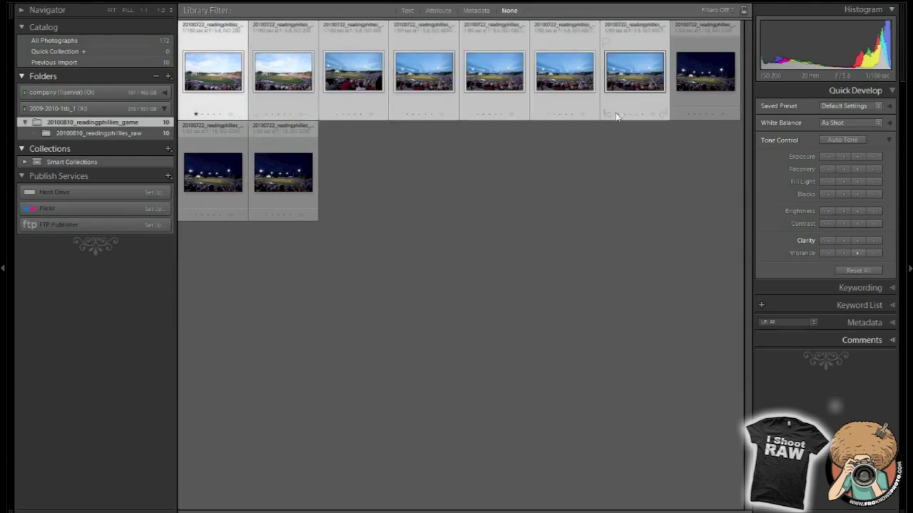
{"action": "key", "text": "n"}
{"action": "key", "text": "Tab"}
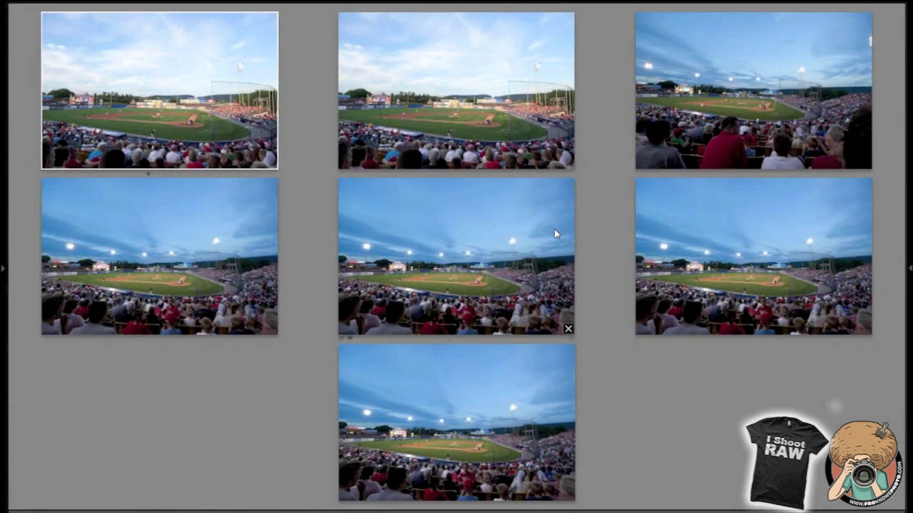
Step: Compare the seven candidates one by one, preview the top-right one full size, then return to Grid
{"action": "left_click", "coordinate": [487, 272]}
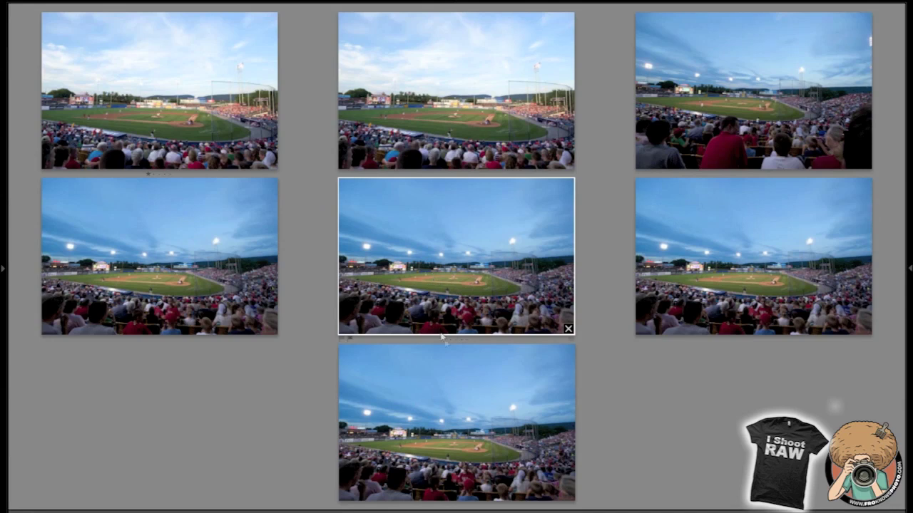
{"action": "left_click", "coordinate": [212, 230]}
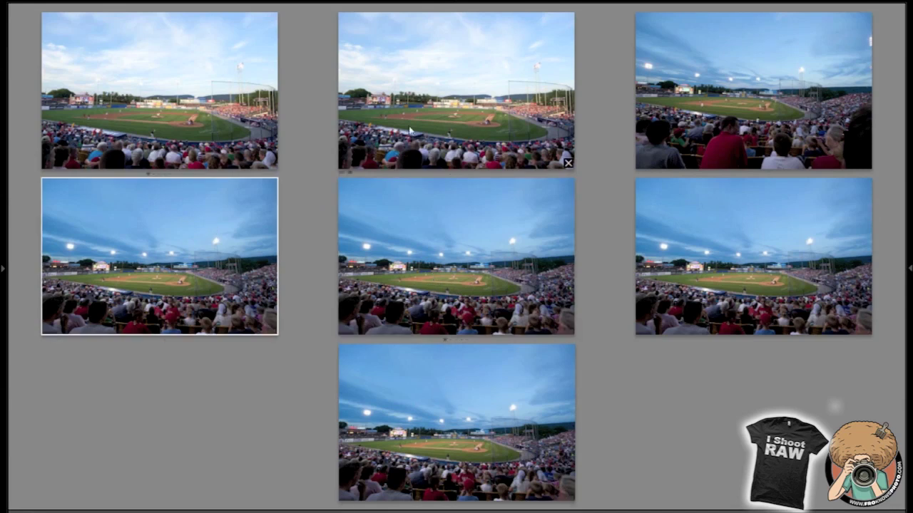
{"action": "left_click", "coordinate": [399, 146]}
{"action": "left_click", "coordinate": [746, 155]}
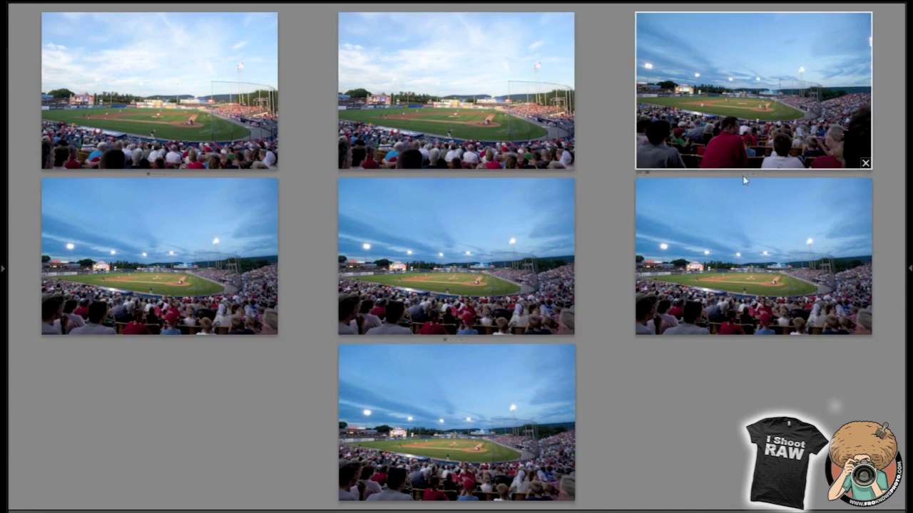
{"action": "left_click", "coordinate": [456, 174]}
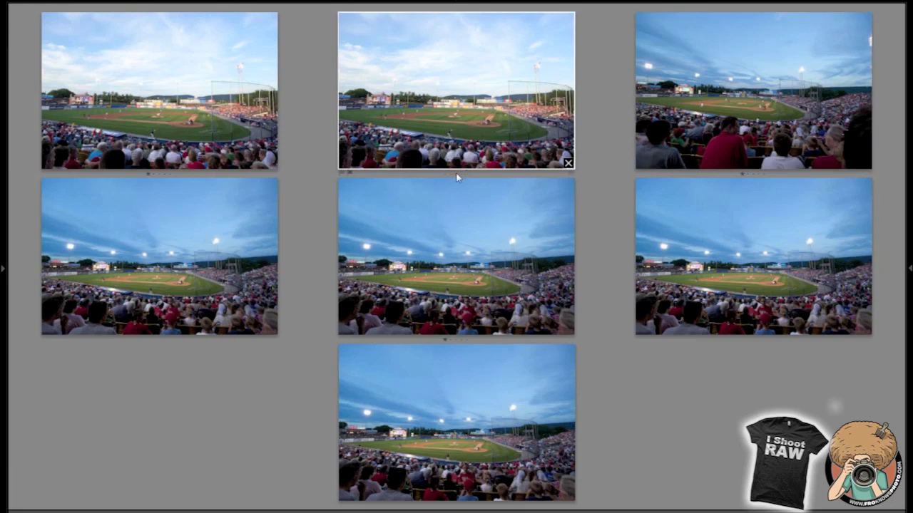
{"action": "left_click", "coordinate": [235, 127]}
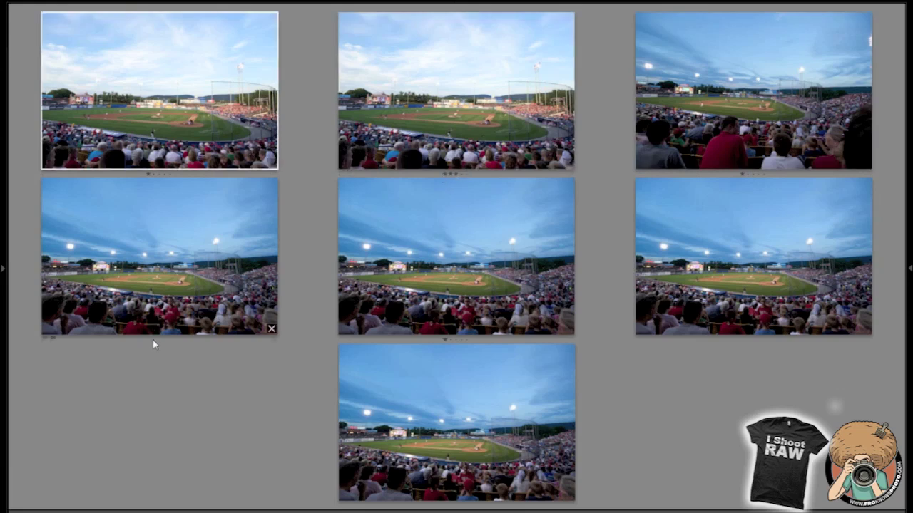
{"action": "left_click", "coordinate": [465, 309]}
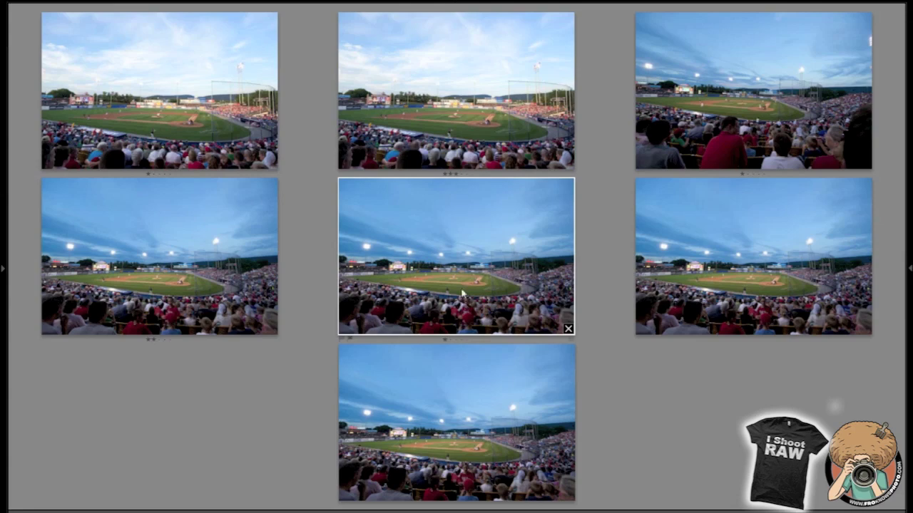
{"action": "left_click", "coordinate": [742, 107]}
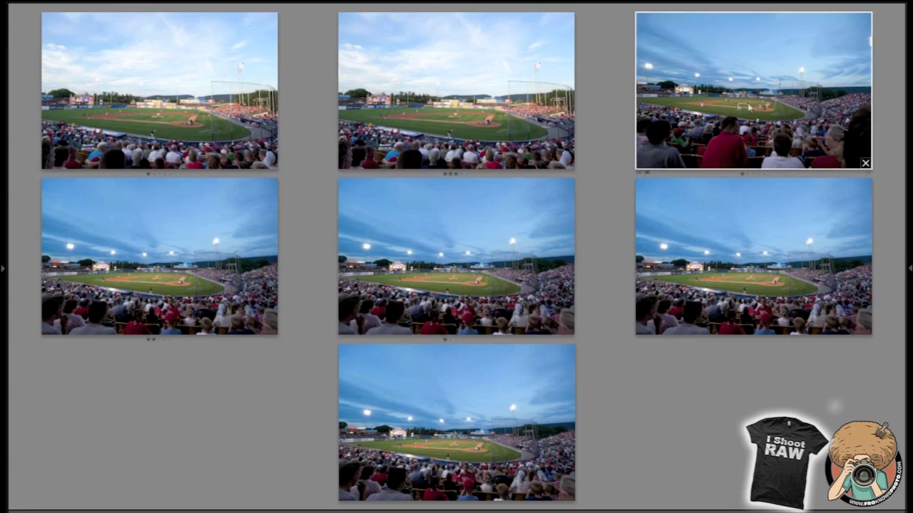
{"action": "double_click", "coordinate": [749, 107]}
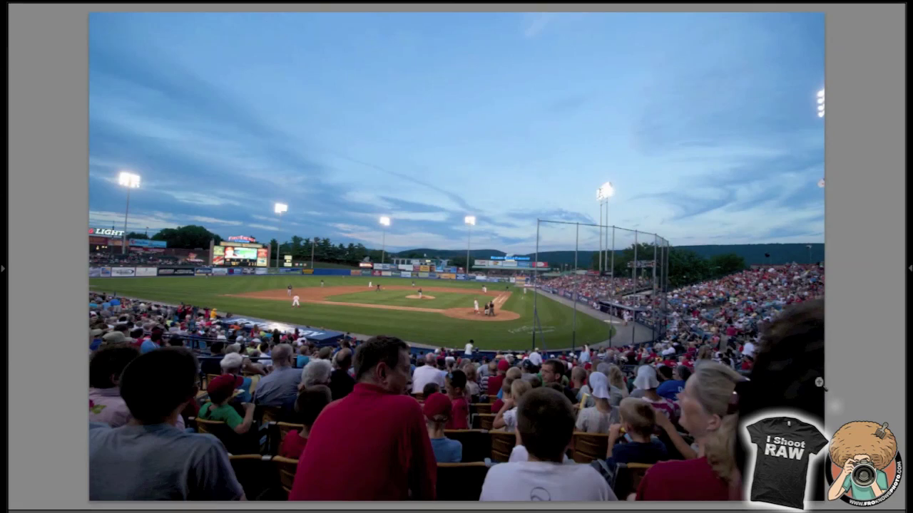
{"action": "double_click", "coordinate": [670, 267]}
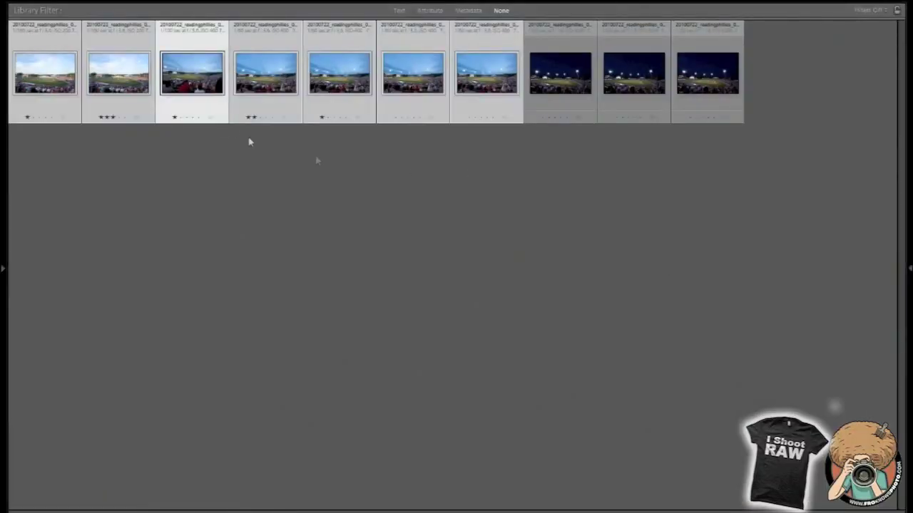
Step: Give the third stadium photo a red label and a five-star rating
{"action": "left_click", "coordinate": [212, 109]}
{"action": "key", "text": "6"}
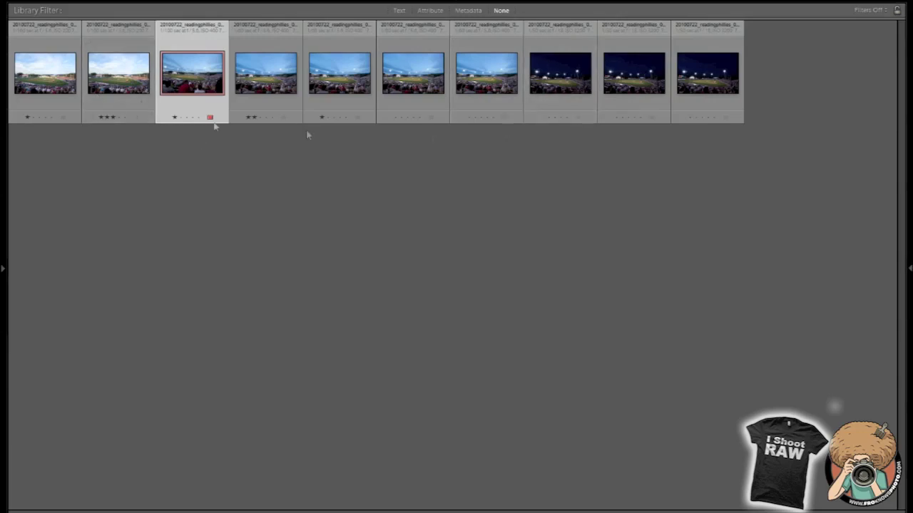
{"action": "left_click", "coordinate": [198, 119]}
Step: Preview the rated photo full size, then return to the grid with side panels shown
{"action": "double_click", "coordinate": [205, 80]}
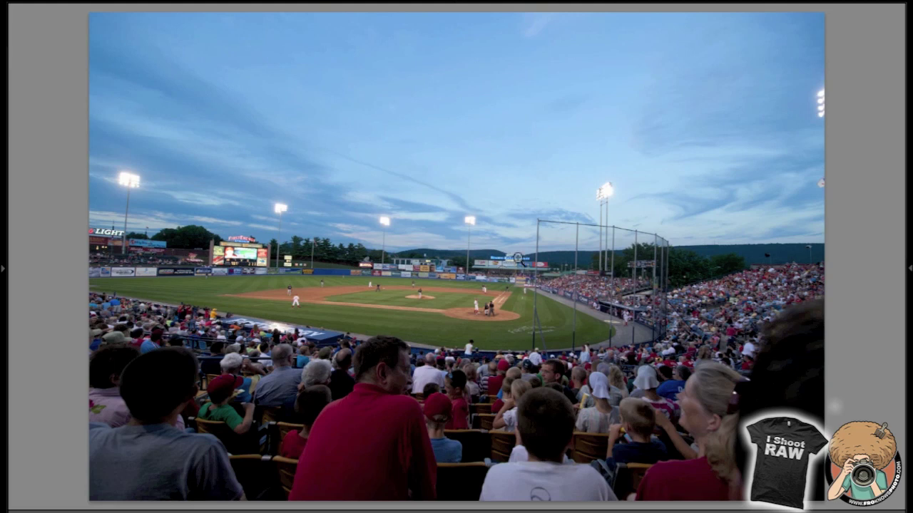
{"action": "key", "text": "g"}
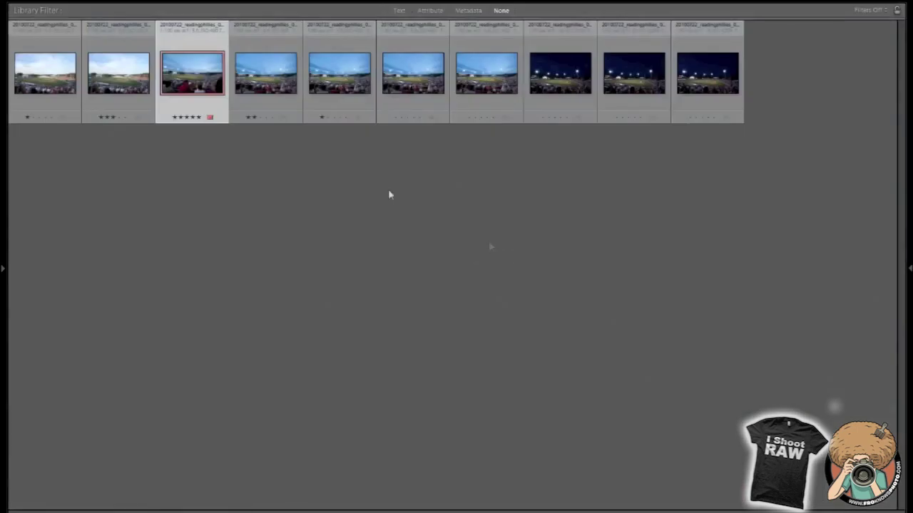
{"action": "key", "text": "Tab"}
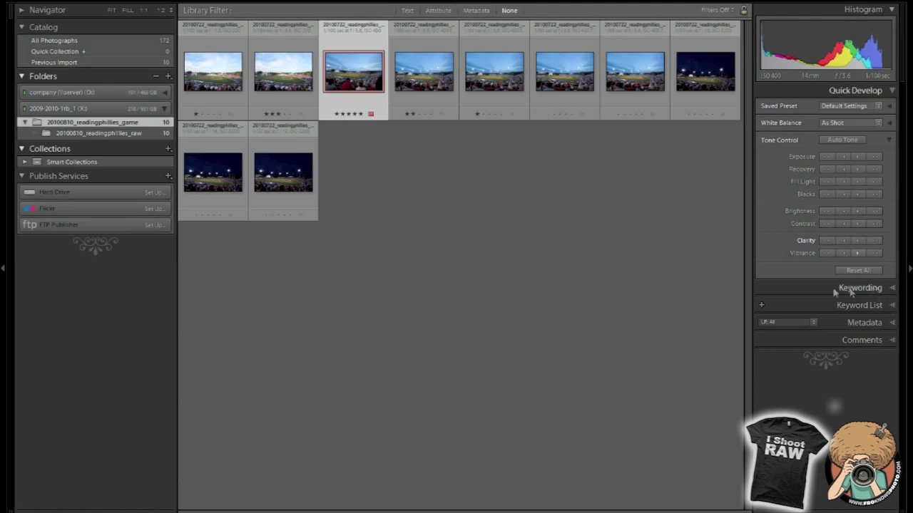
Step: Expand the Keyword List, Keywording and Metadata panels and check the metadata preset list
{"action": "left_click", "coordinate": [890, 307]}
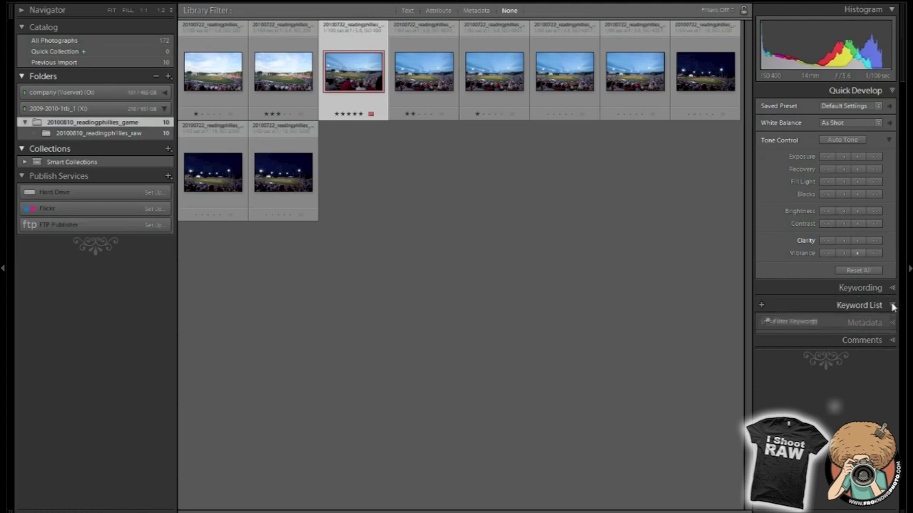
{"action": "left_click", "coordinate": [892, 109]}
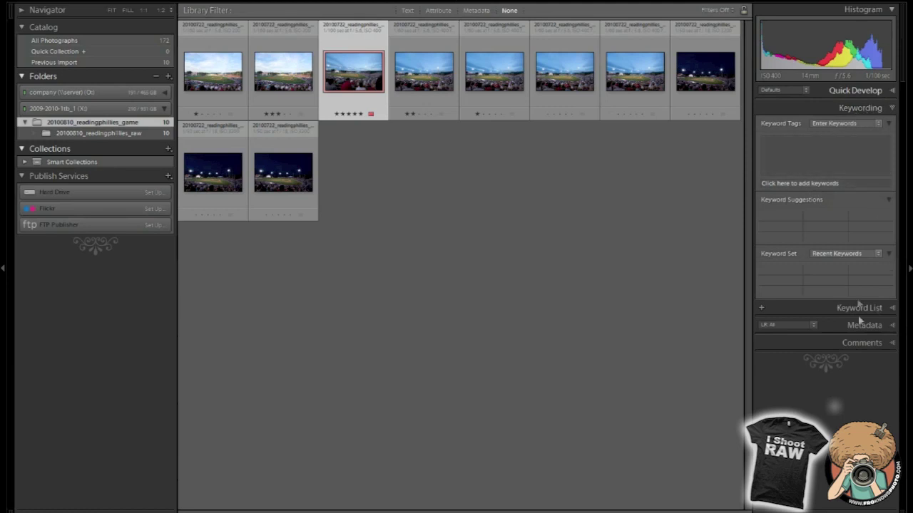
{"action": "left_click", "coordinate": [894, 326]}
{"action": "scroll", "coordinate": [868, 248], "scroll_direction": "down", "scroll_amount": 2}
{"action": "scroll", "coordinate": [856, 221], "scroll_direction": "up", "scroll_amount": 2}
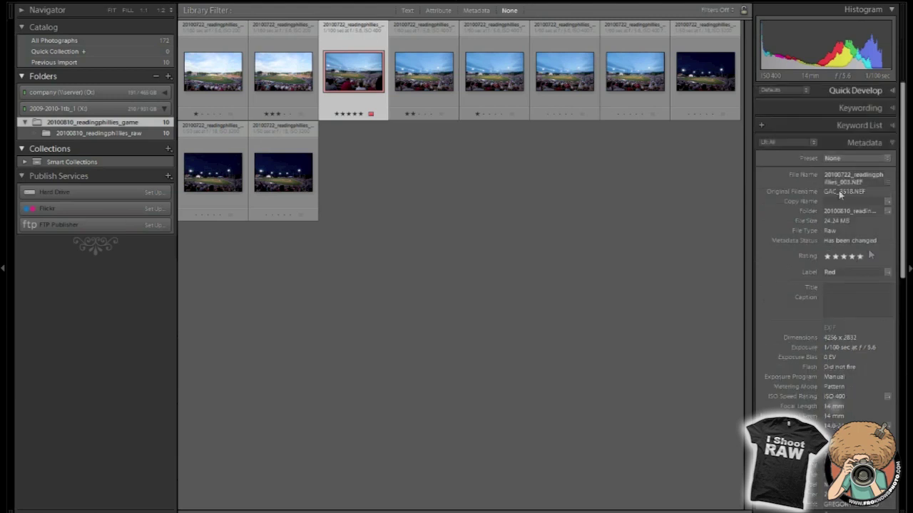
{"action": "left_click", "coordinate": [836, 160]}
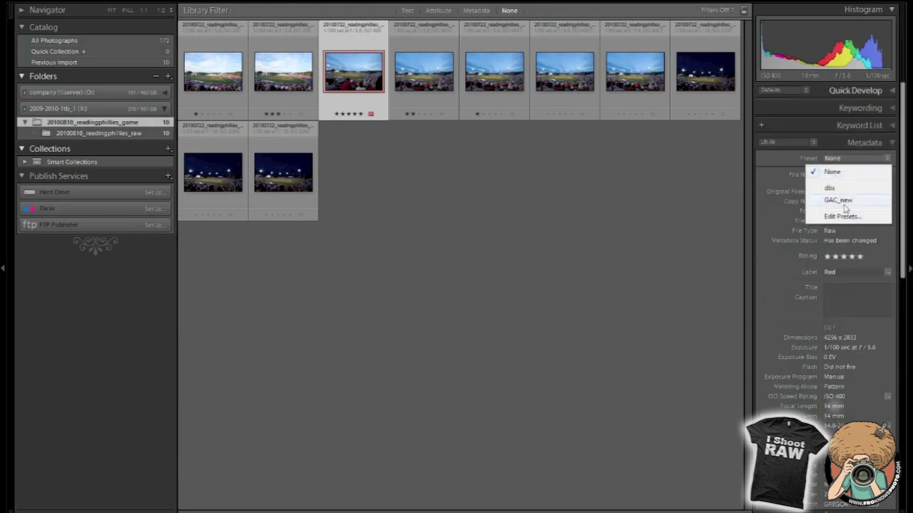
{"action": "left_click", "coordinate": [214, 96]}
Step: Select all ten game photos, from the first thumbnail to the last
{"action": "left_click", "coordinate": [213, 71]}
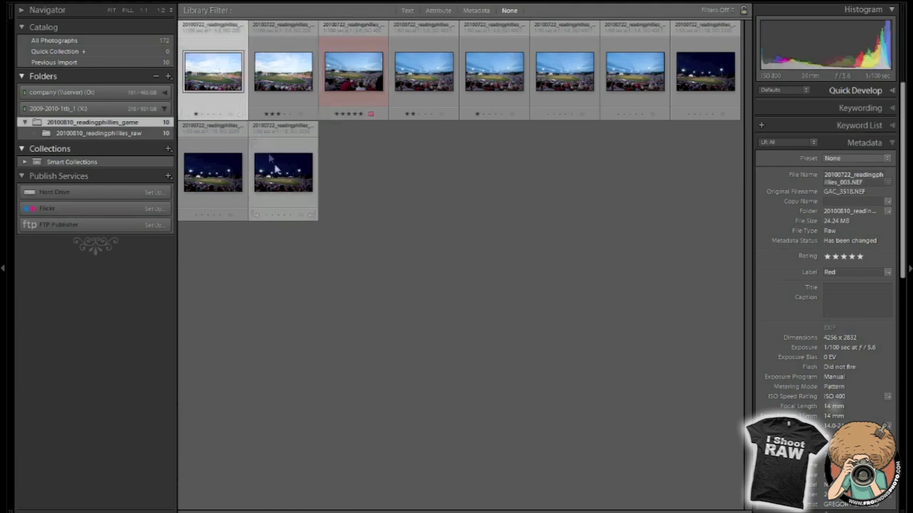
{"action": "left_click", "coordinate": [273, 165], "text": "shift"}
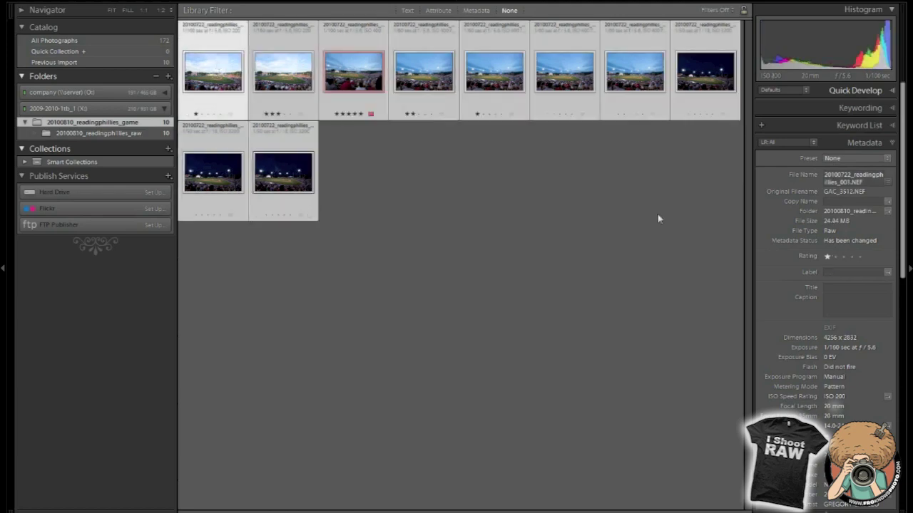
{"action": "left_click", "coordinate": [851, 158]}
Step: Apply the GAC_new preset to all selected photos and review the copyright and contact fields
{"action": "left_click", "coordinate": [857, 202]}
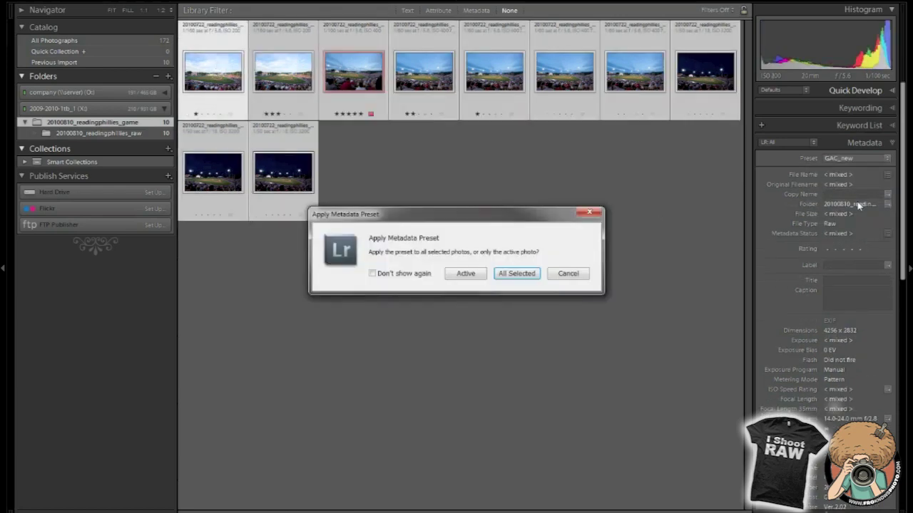
{"action": "left_click", "coordinate": [513, 276]}
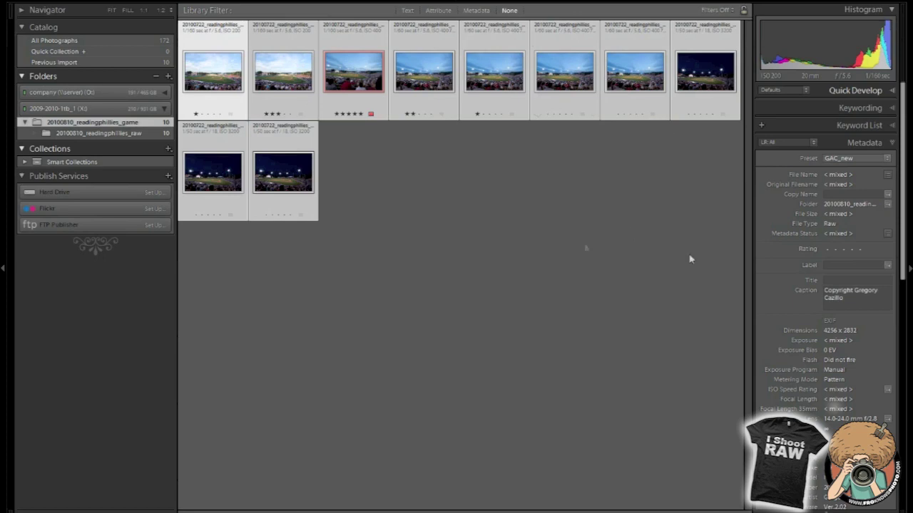
{"action": "scroll", "coordinate": [775, 262], "scroll_direction": "down", "scroll_amount": 2}
{"action": "scroll", "coordinate": [822, 306], "scroll_direction": "down", "scroll_amount": 5}
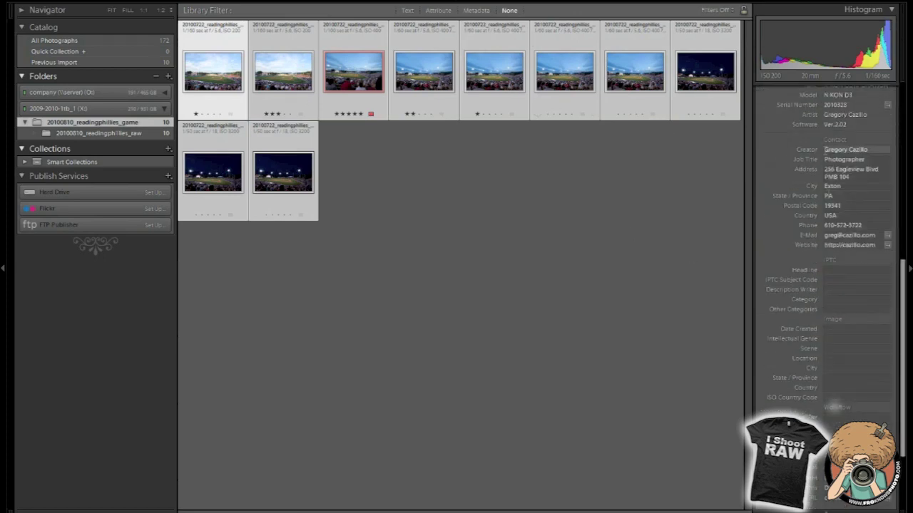
{"action": "scroll", "coordinate": [833, 388], "scroll_direction": "up", "scroll_amount": 10}
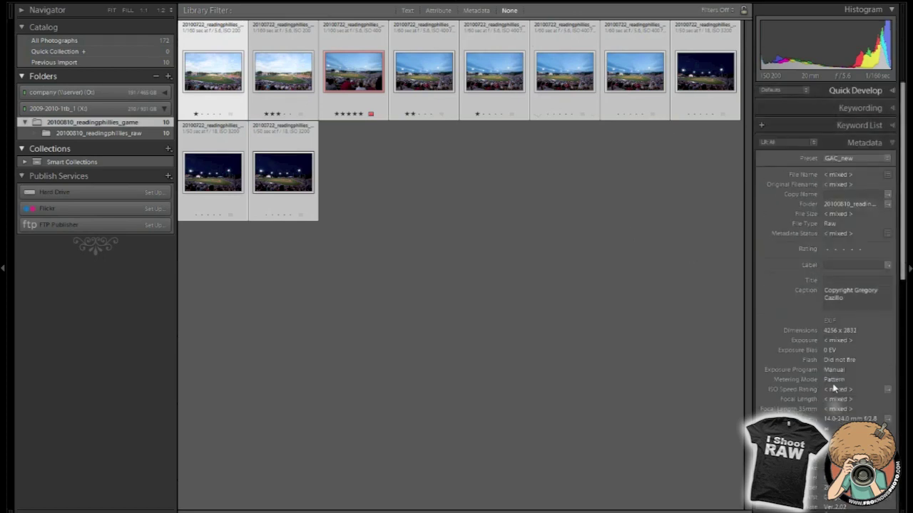